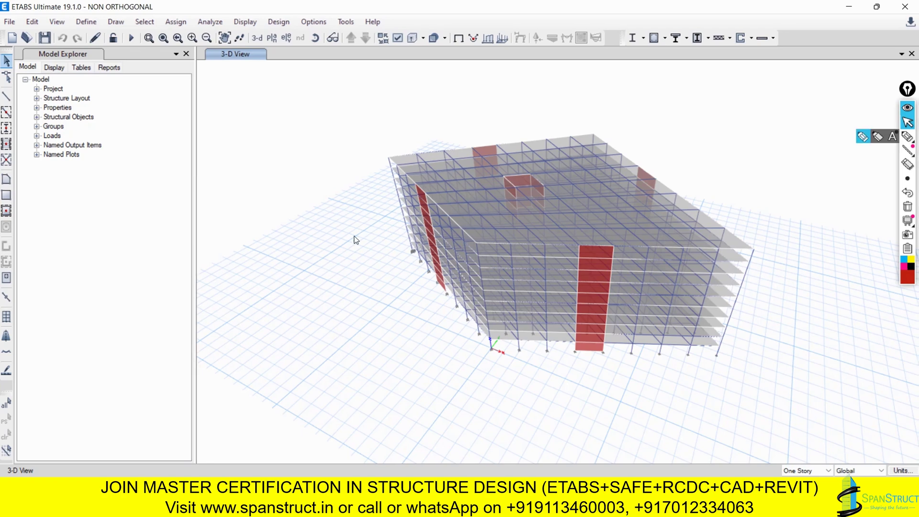
Switch to the Microsoft Whiteboard notes and underline "When lateral load resisting elements" in red in the orthogonal definition
key(alt+Tab)
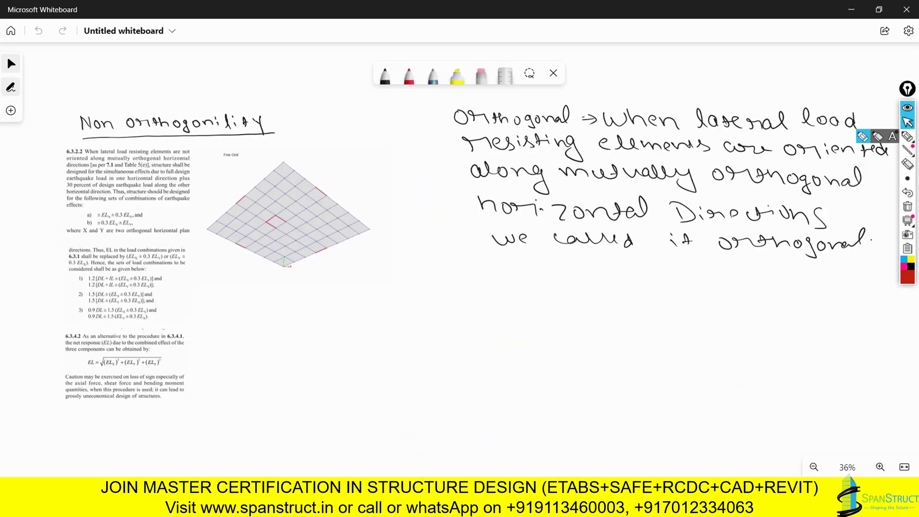
right_drag(507, 321, 322, 314)
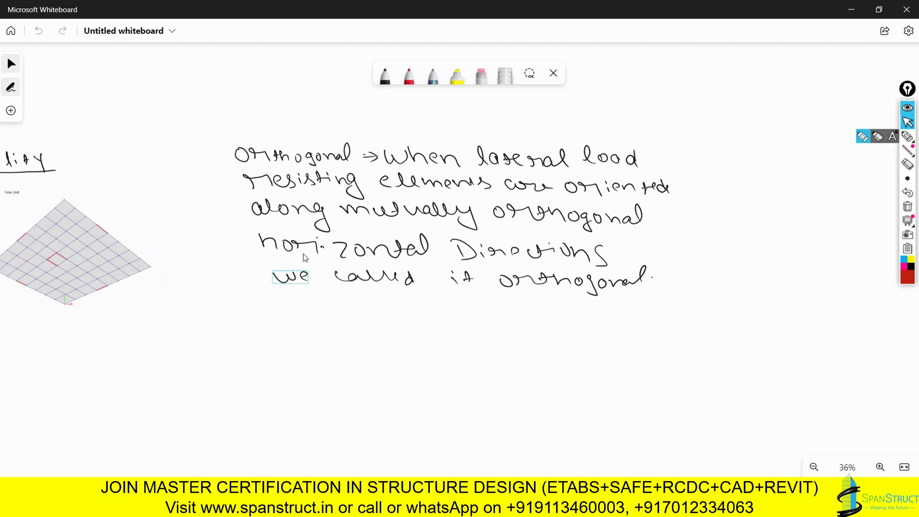
ctrl+scroll(411, 141, up, 2)
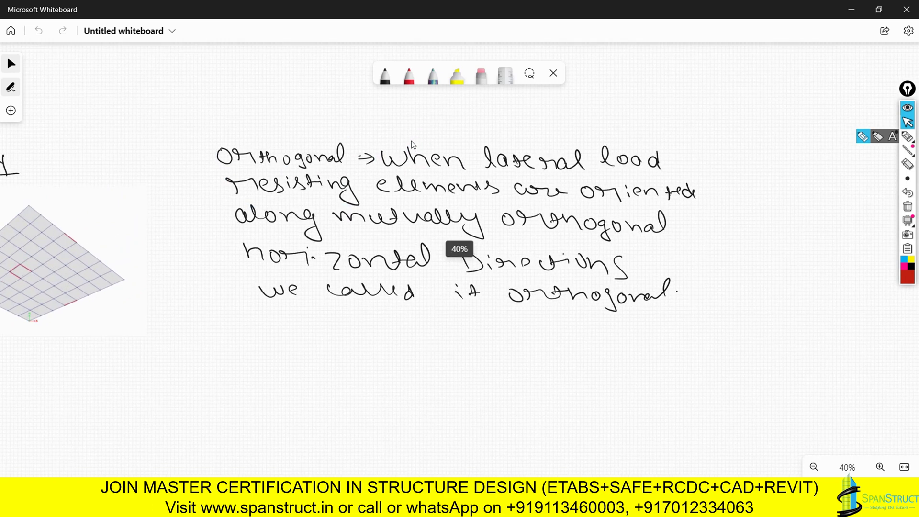
ctrl+scroll(412, 141, up, 1)
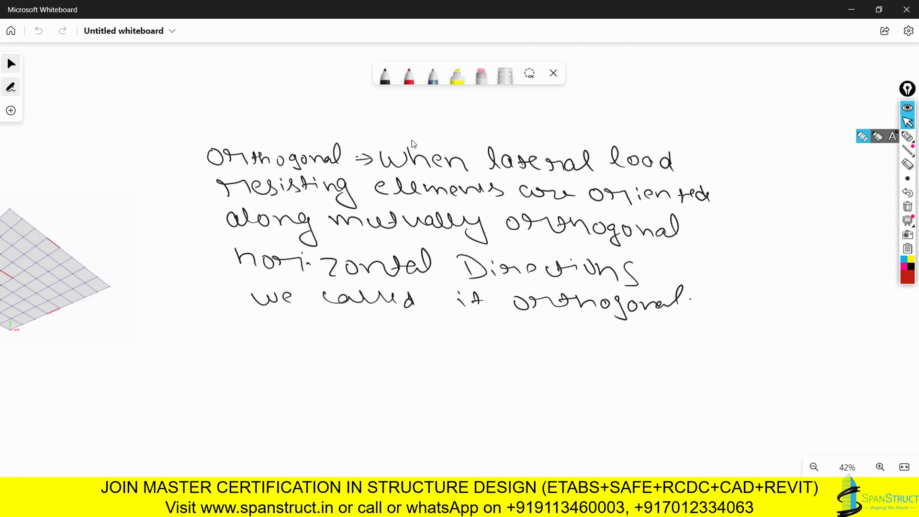
ctrl+scroll(440, 143, down, 1)
key(ctrl+shift+z)
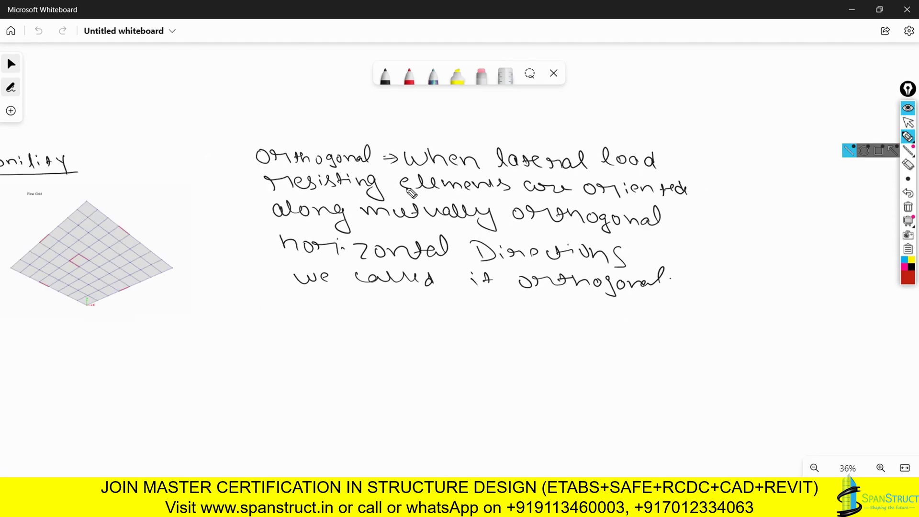
drag(406, 166, 627, 165)
drag(287, 196, 498, 193)
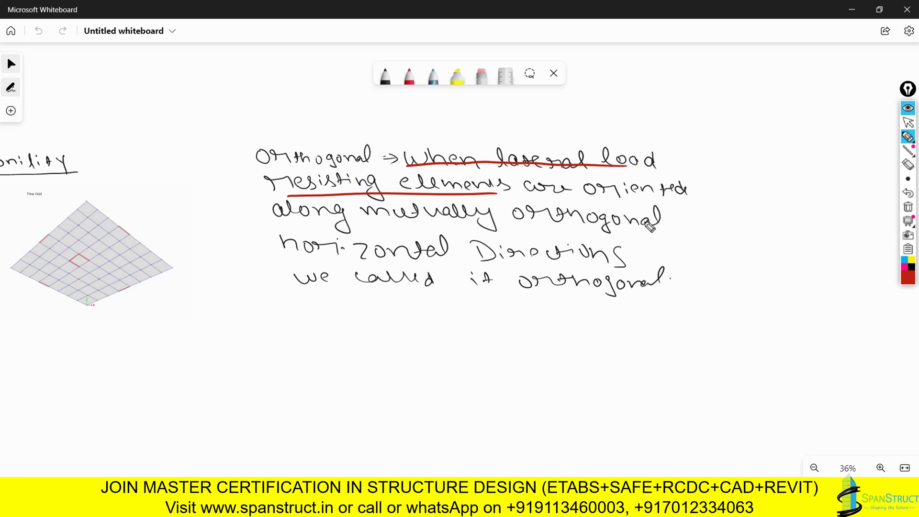
click(907, 122)
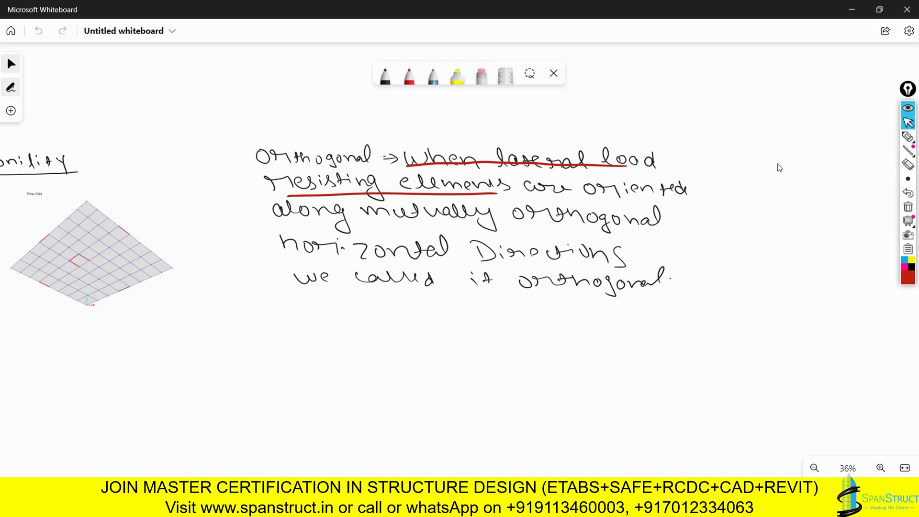
Switch to the ETABS window with the WORKSHOP plan view and clear the red annotation strokes
mouse_move(592, 507)
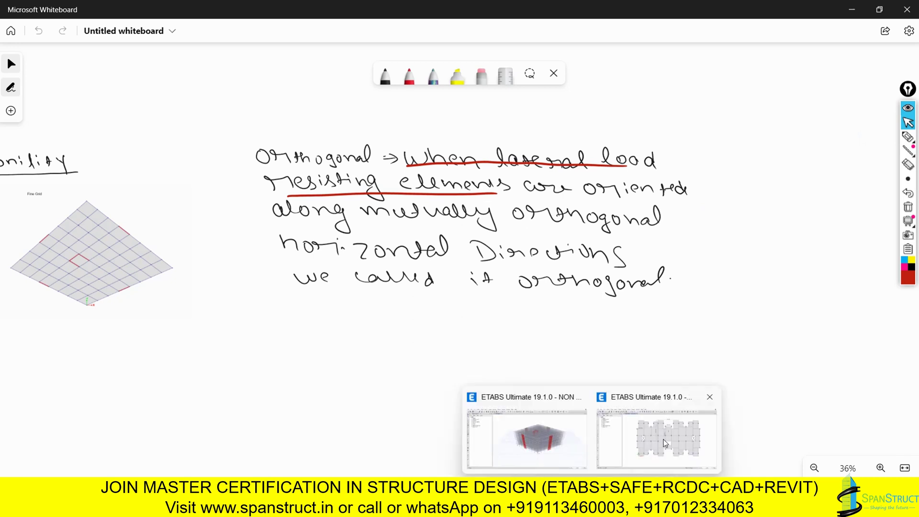
click(665, 442)
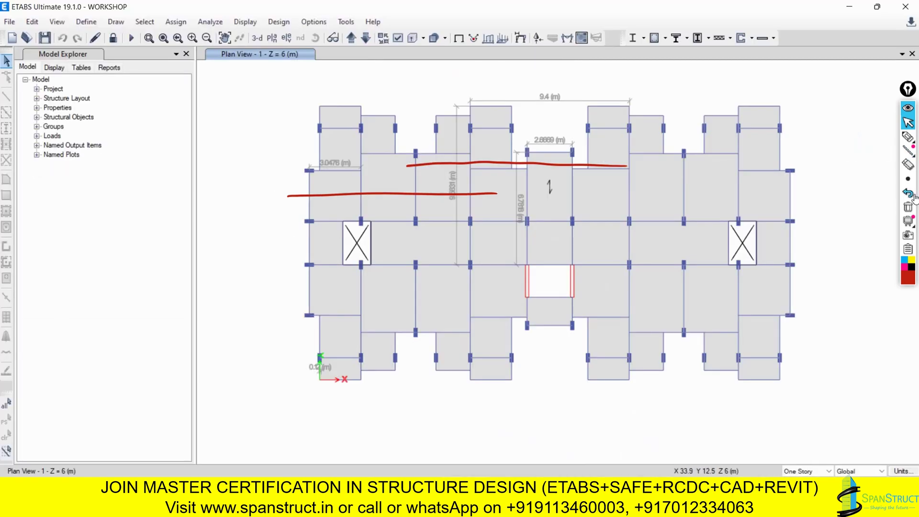
click(907, 207)
click(908, 136)
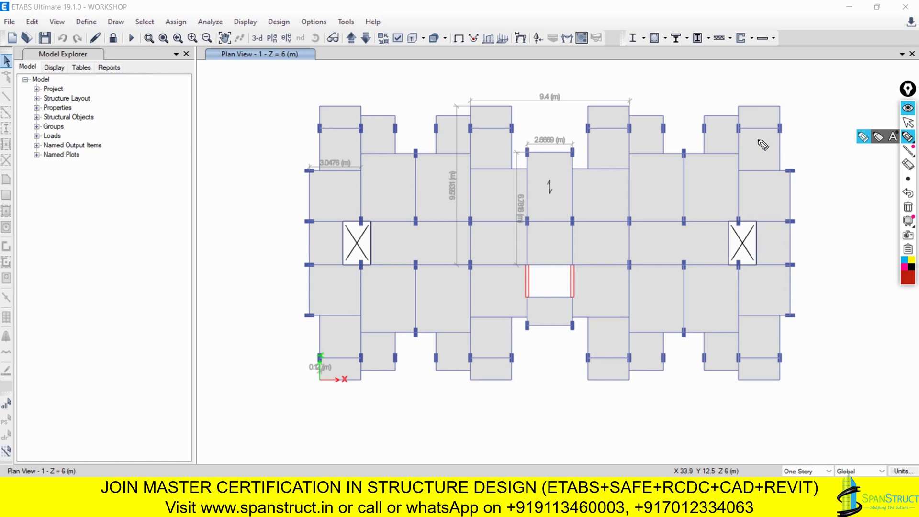
Circle an outer-edge column and a wall beside the central opening in red, and trace the global X and Y axes
drag(318, 261, 308, 263)
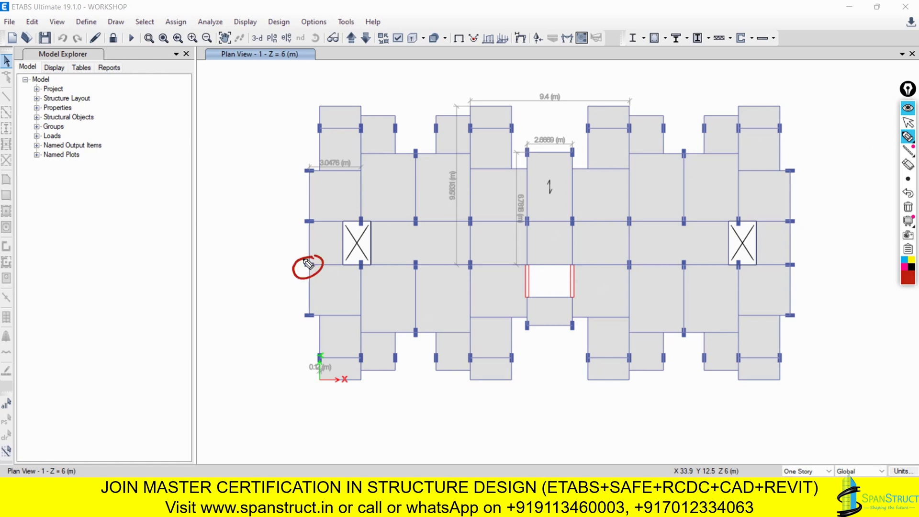
mouse_move(529, 261)
mouse_down()
mouse_move(542, 287)
mouse_move(529, 259)
mouse_up()
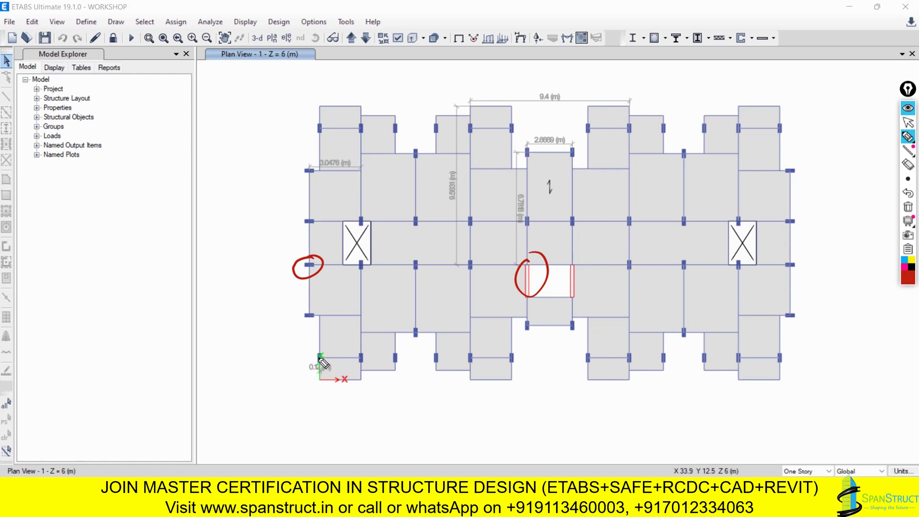
mouse_move(319, 357)
mouse_down()
mouse_move(319, 379)
mouse_move(345, 379)
mouse_up()
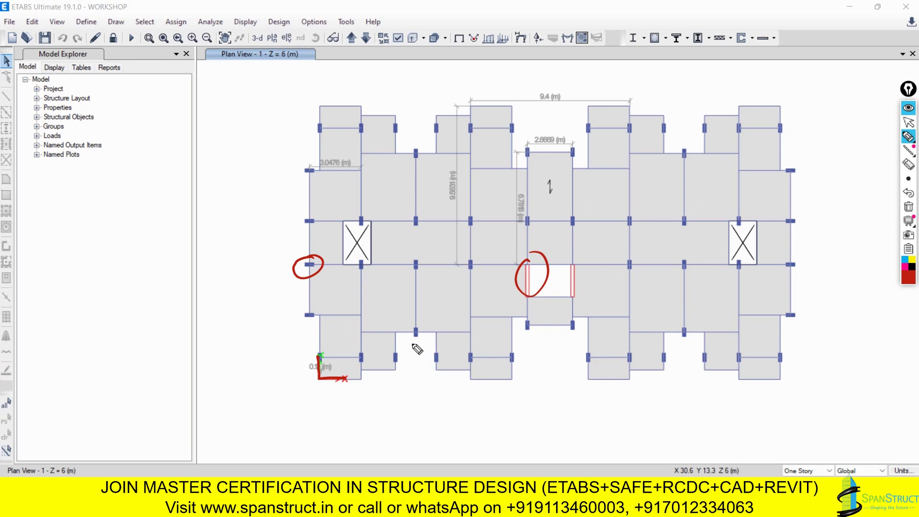
Sketch an inclined rectangular element on the plan and circle the global axes to contrast their orientations
drag(381, 298, 426, 337)
mouse_move(382, 296)
mouse_down()
mouse_move(437, 333)
mouse_move(422, 337)
mouse_up()
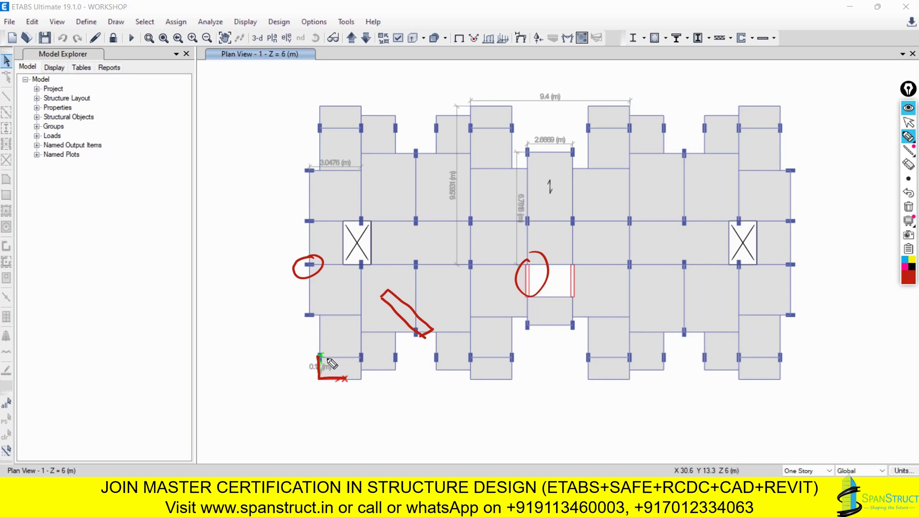
mouse_move(322, 349)
mouse_down()
mouse_move(352, 379)
mouse_move(330, 343)
mouse_up()
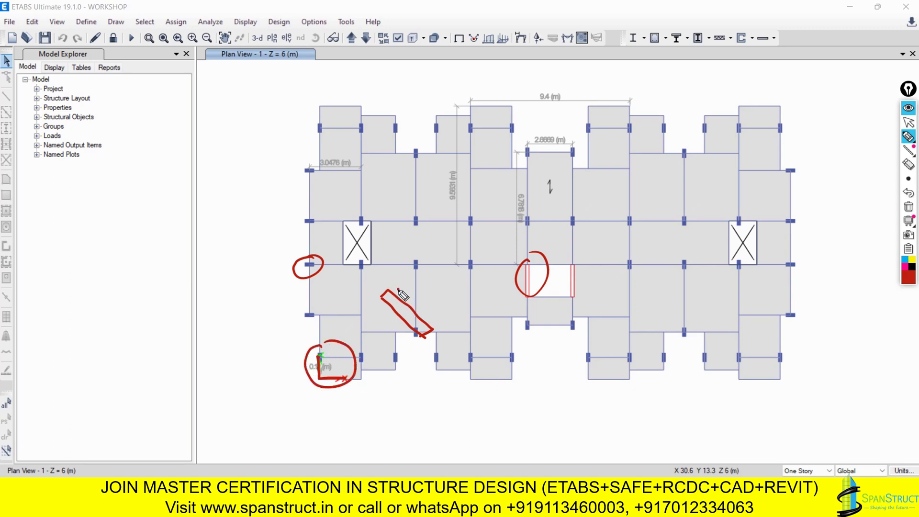
mouse_move(398, 289)
mouse_down()
mouse_move(406, 316)
mouse_move(440, 307)
mouse_up()
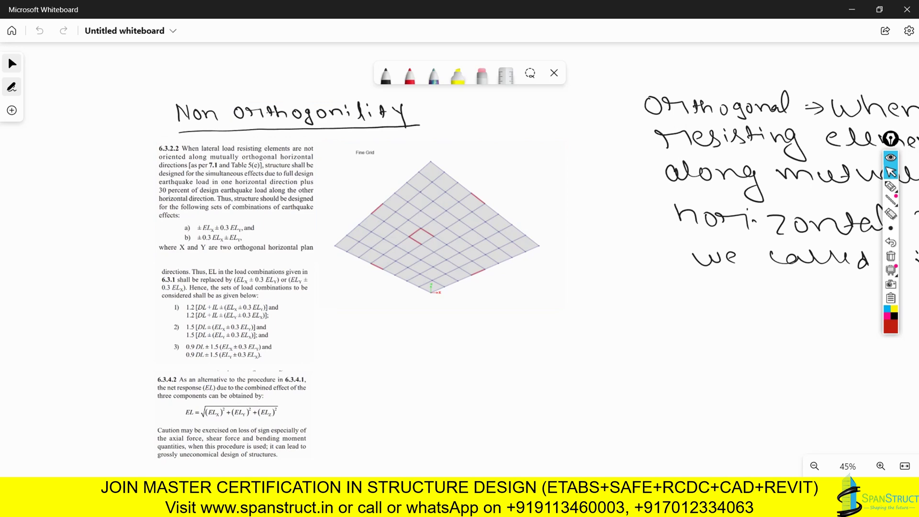
Switch to the IS 1893 Part 1 - 2016 PDF and go to clause 6.3.2.2 on PDF page 9
key(alt+Tab)
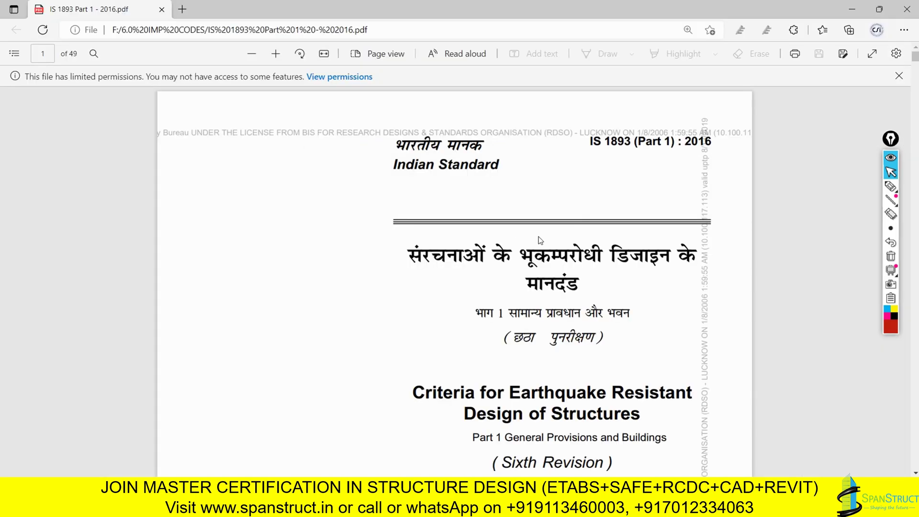
scroll(540, 240, down, 15)
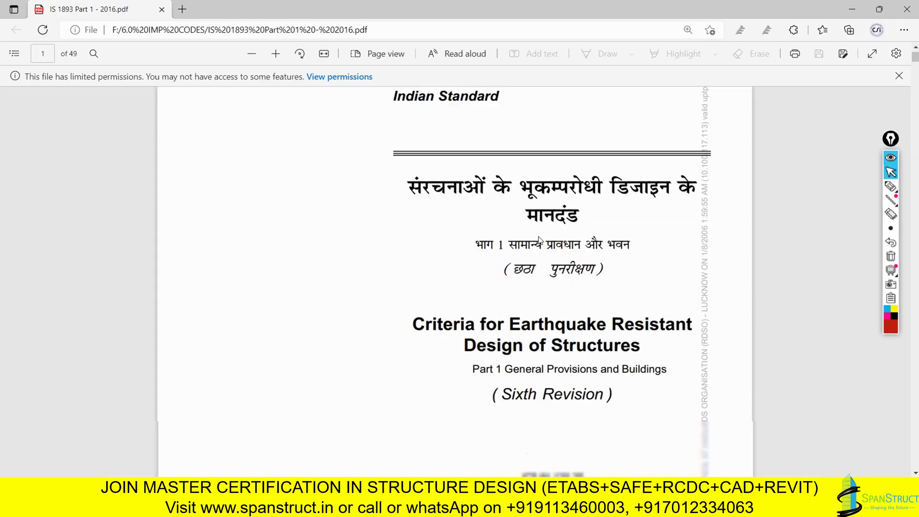
scroll(532, 231, down, 18)
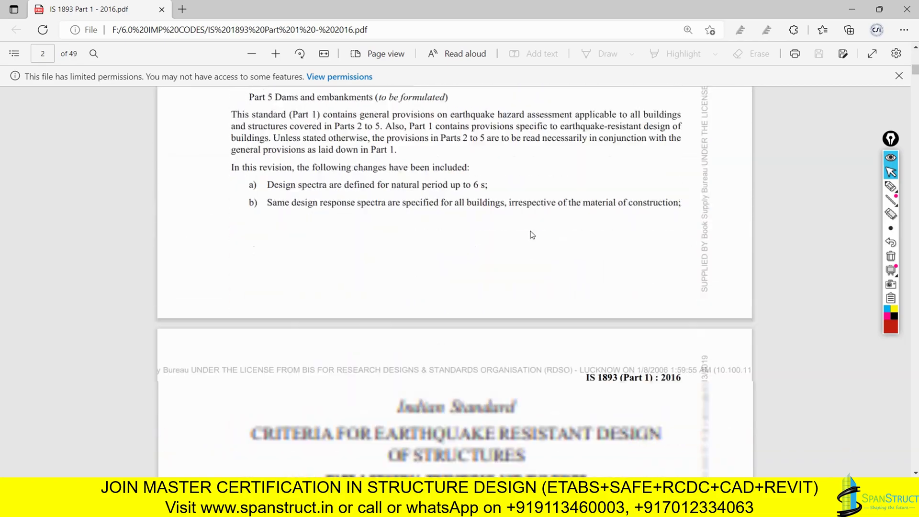
scroll(529, 223, down, 20)
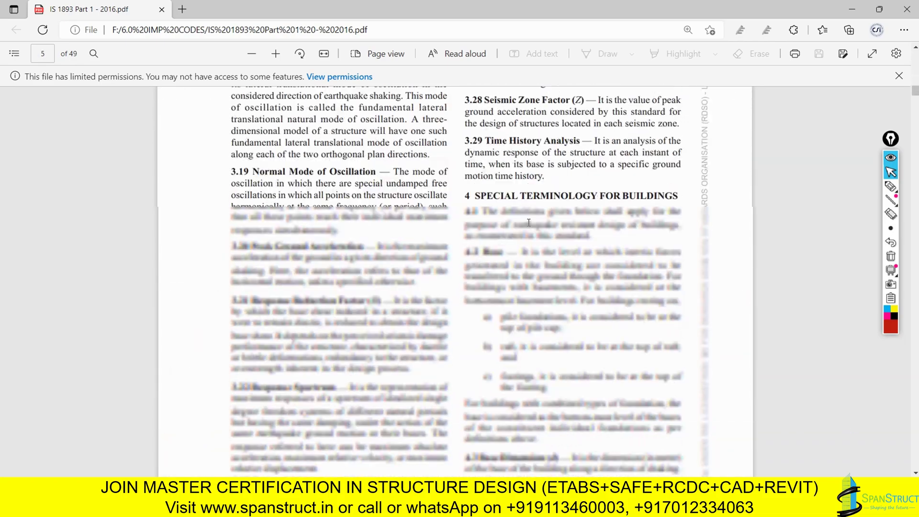
scroll(529, 222, down, 20)
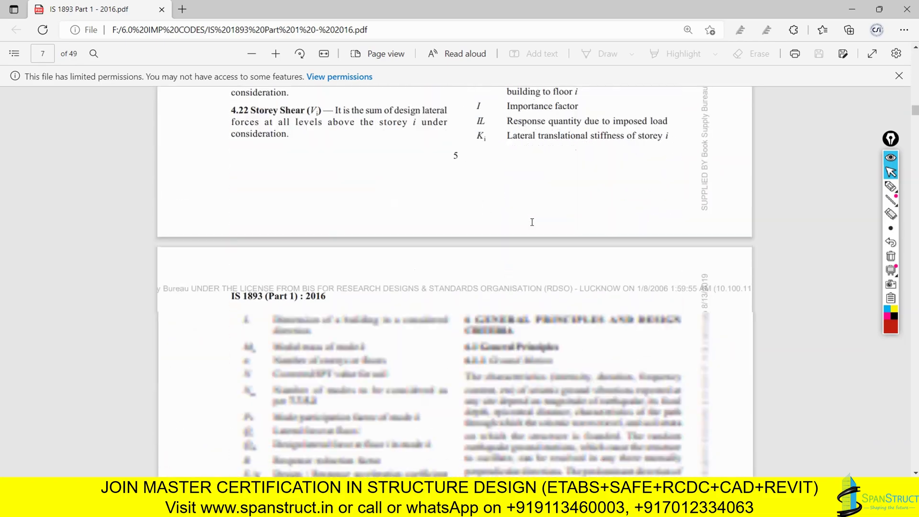
scroll(531, 223, down, 15)
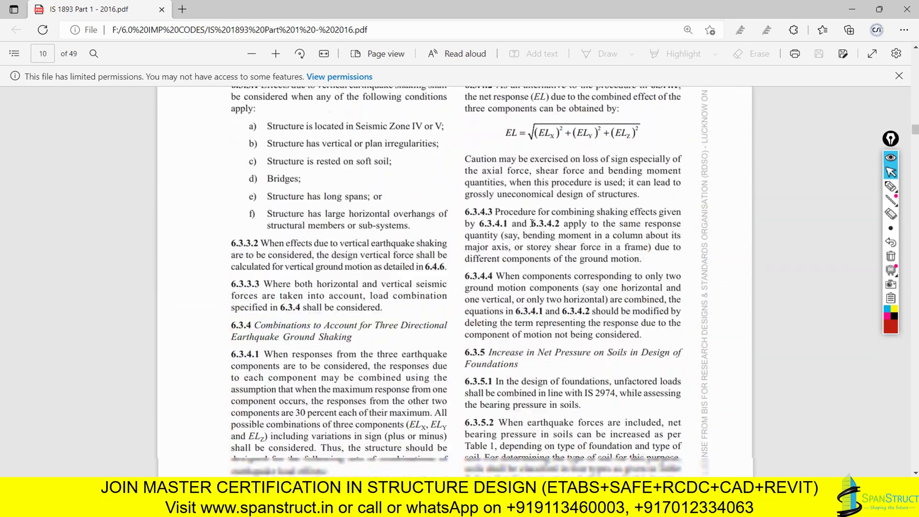
scroll(531, 222, up, 10)
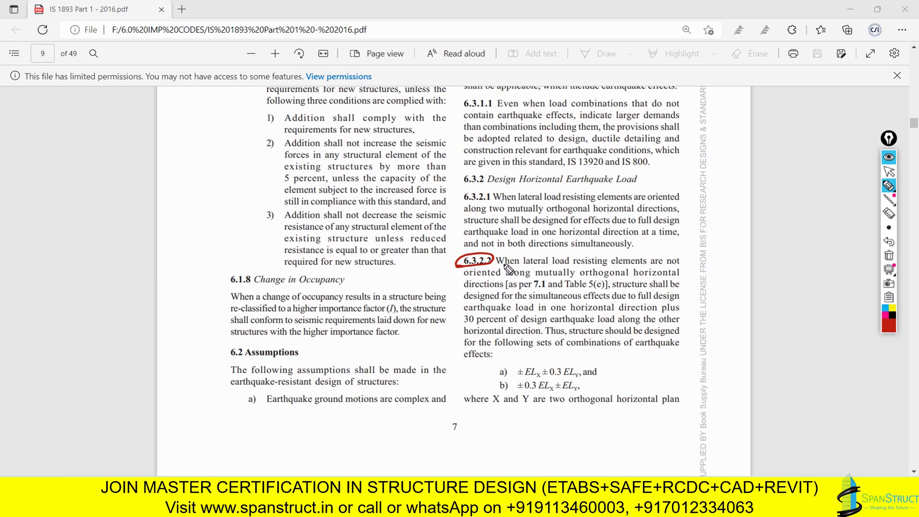
Underline clause 6.3.2.2's condition about elements not oriented along mutually orthogonal directions, plus "X", "Y" and "orthogonal horizontal" below it
drag(498, 266, 646, 264)
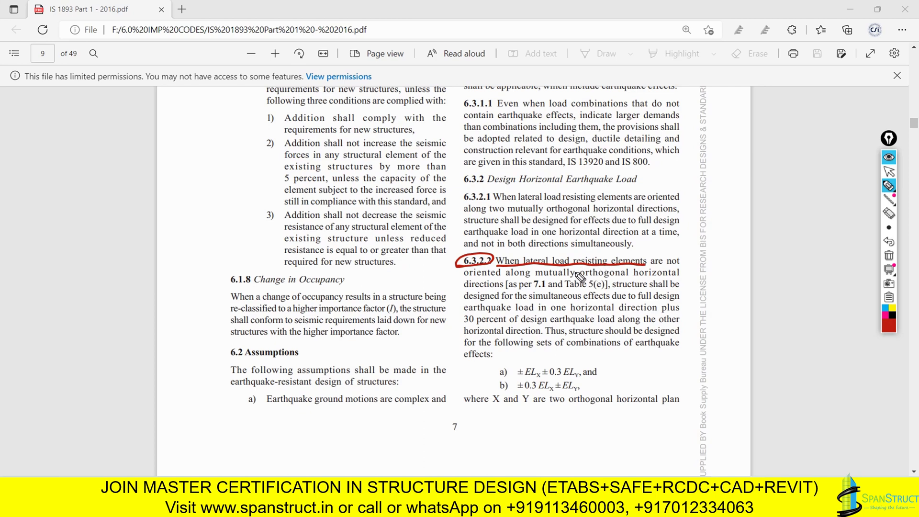
drag(646, 264, 684, 263)
drag(463, 278, 682, 277)
drag(465, 288, 504, 288)
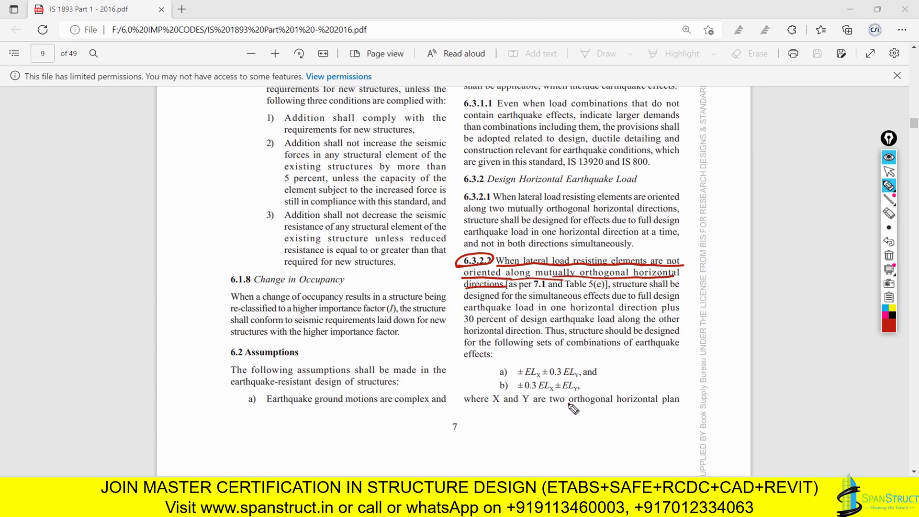
drag(569, 404, 651, 402)
drag(486, 405, 545, 402)
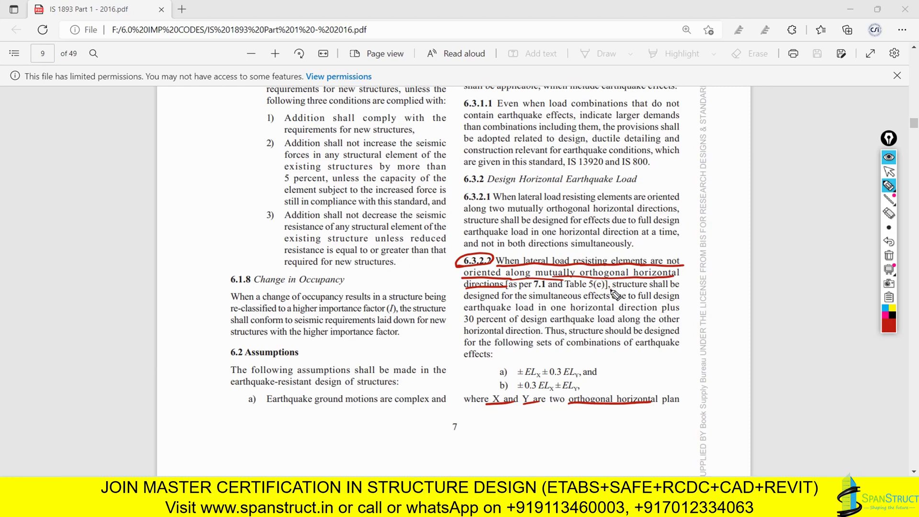
Underline the requirement to design for full earthquake load in one horizontal direction plus 30 percent along the other
drag(613, 290, 689, 289)
drag(485, 301, 676, 305)
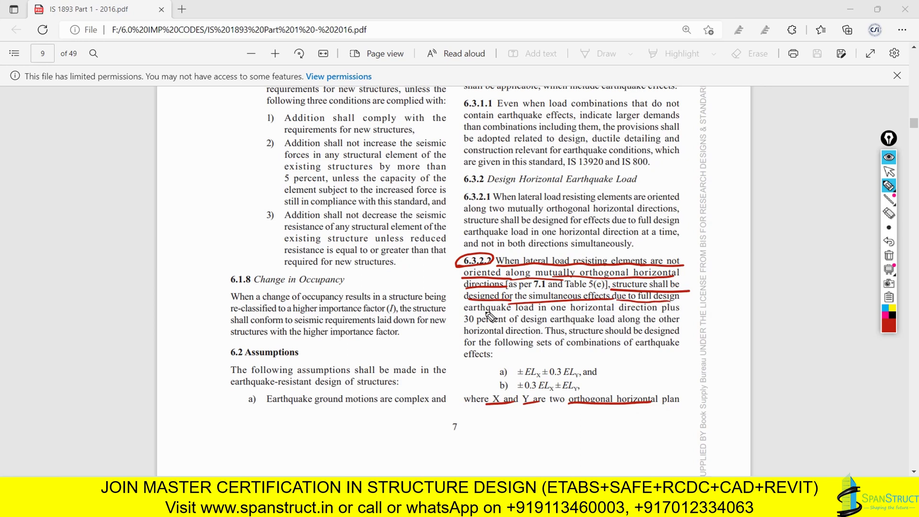
drag(465, 310, 657, 311)
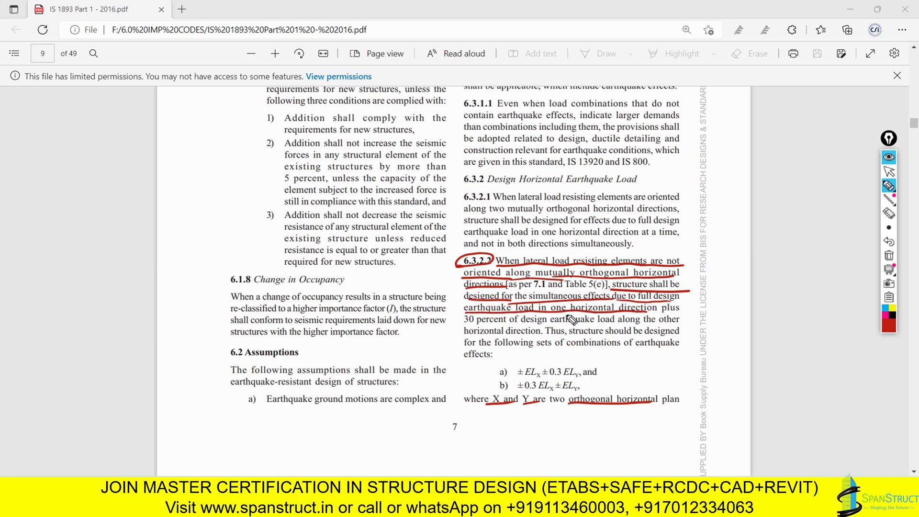
drag(464, 324, 680, 324)
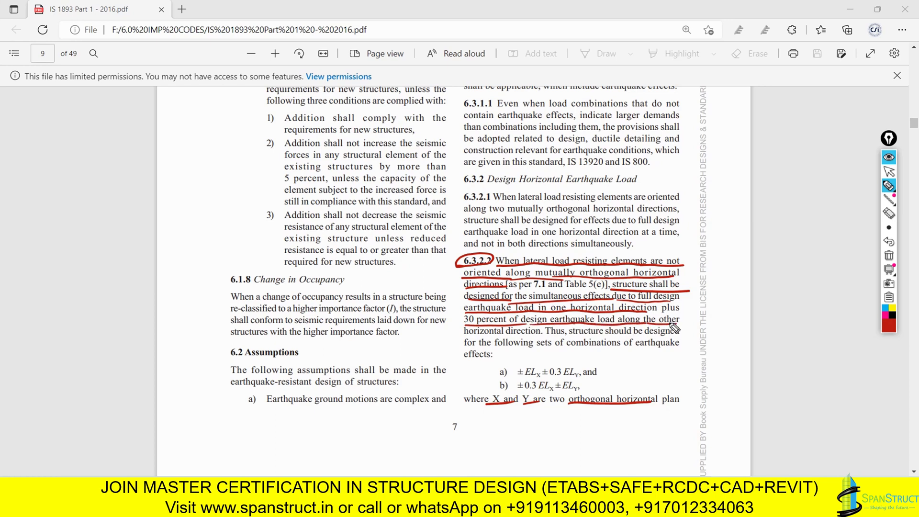
mouse_move(462, 340)
mouse_down()
mouse_move(543, 337)
mouse_move(548, 329)
mouse_up()
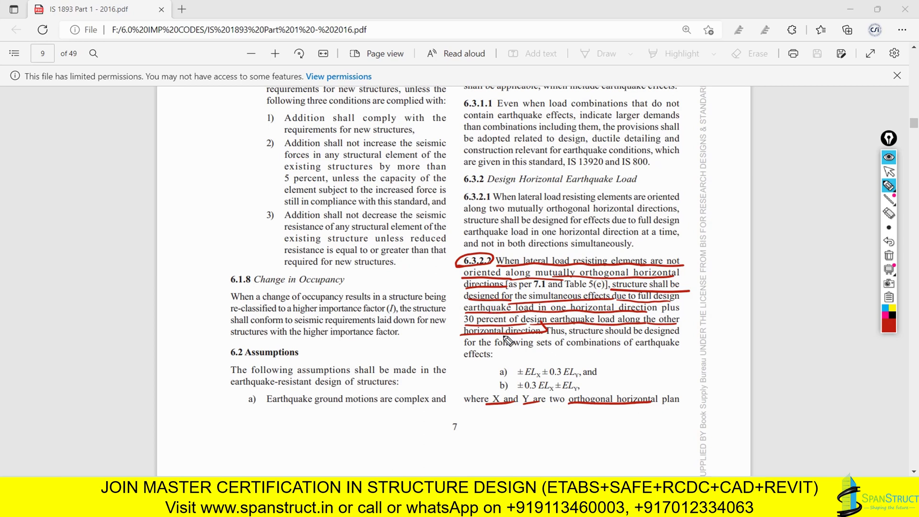
Underline the sentence requiring structures to be designed for the following sets of combinations of earthquake effects
drag(548, 334, 679, 334)
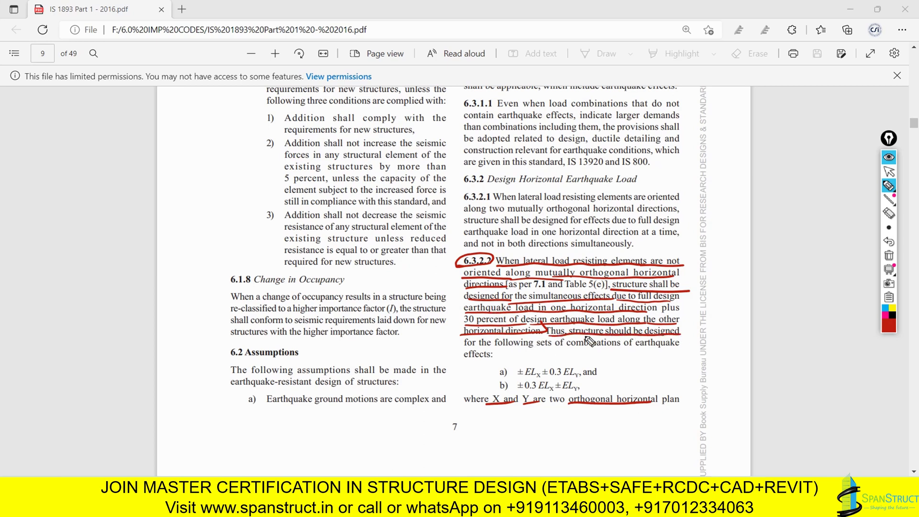
mouse_move(474, 346)
mouse_down()
mouse_move(674, 348)
mouse_move(489, 359)
mouse_up()
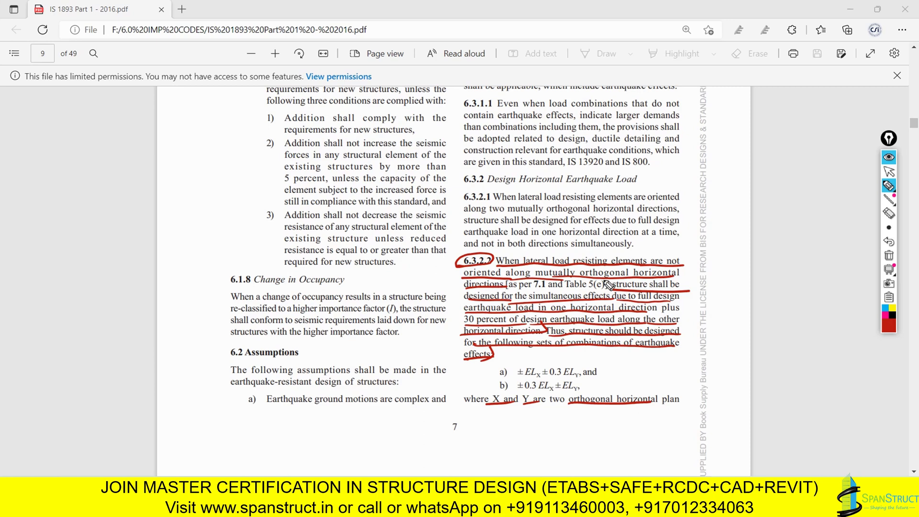
click(889, 171)
mouse_move(888, 185)
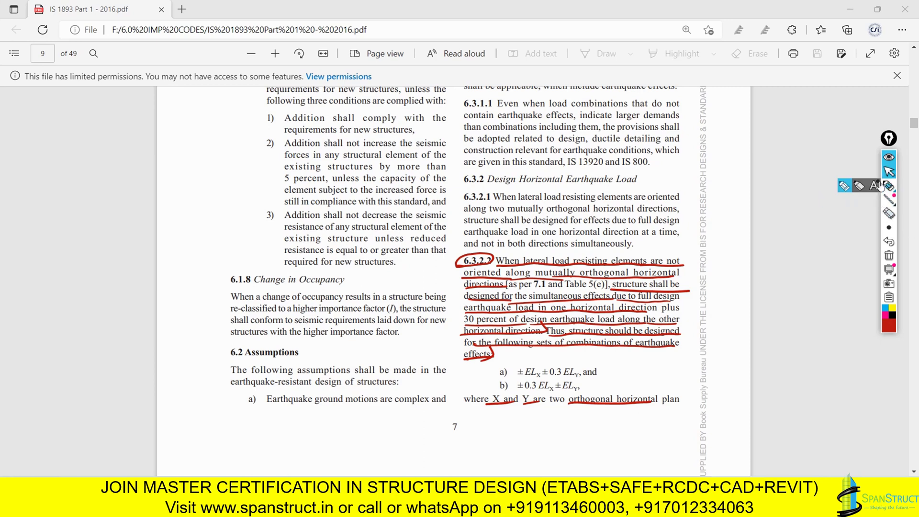
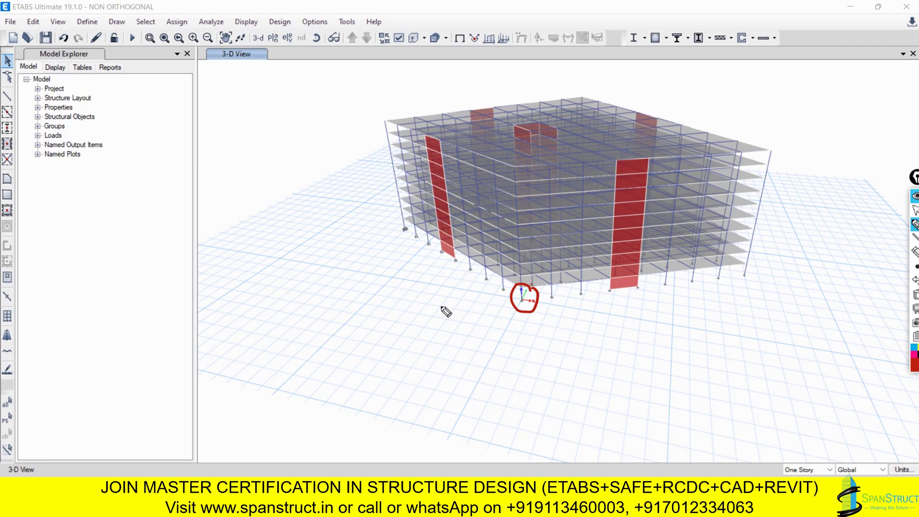
Stop annotating the NON ORTHOGONAL model's 3-D view in ETABS and clear the red circle around the global axes
click(915, 210)
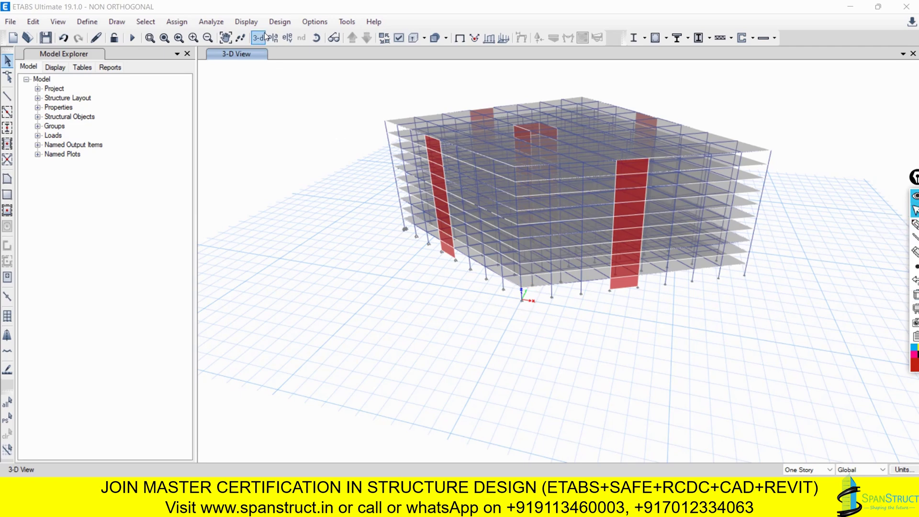
Show the Story5 plan view of the NON ORTHOGONAL model and inspect the corner at the global X and Y axes
click(403, 247)
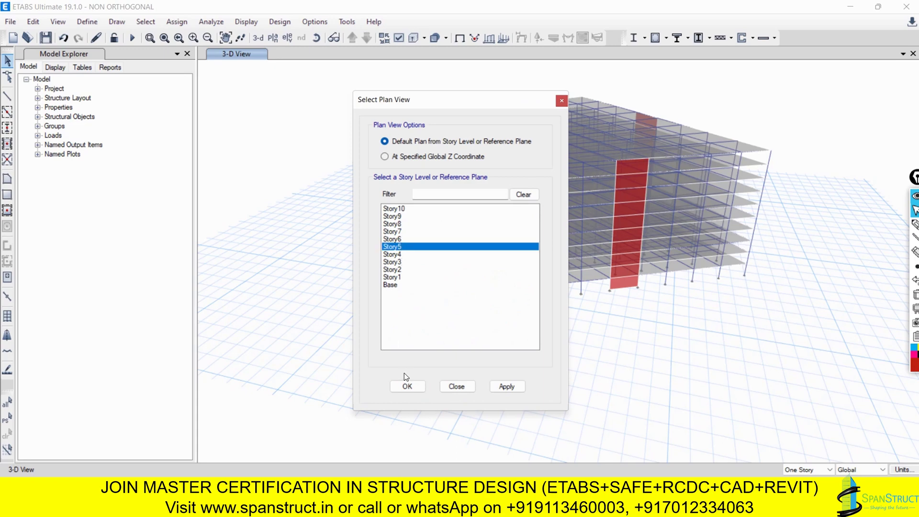
click(407, 386)
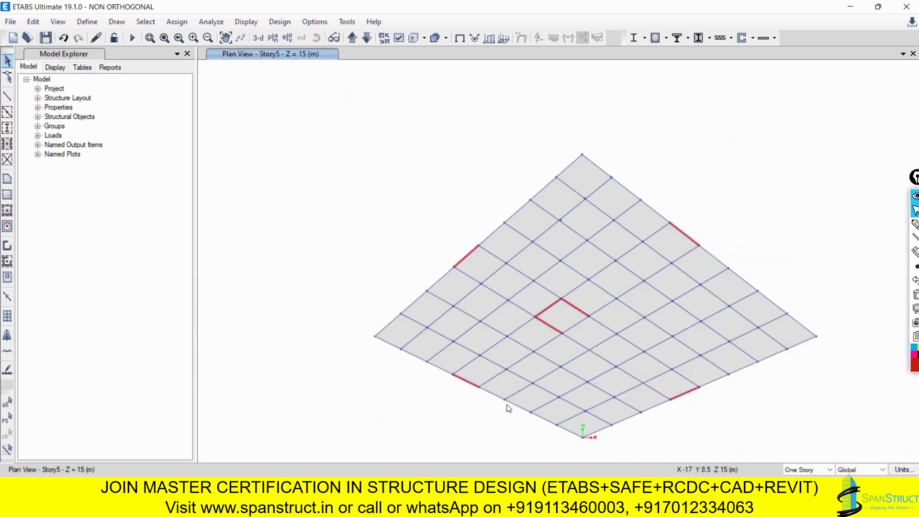
scroll(547, 281, up, 3)
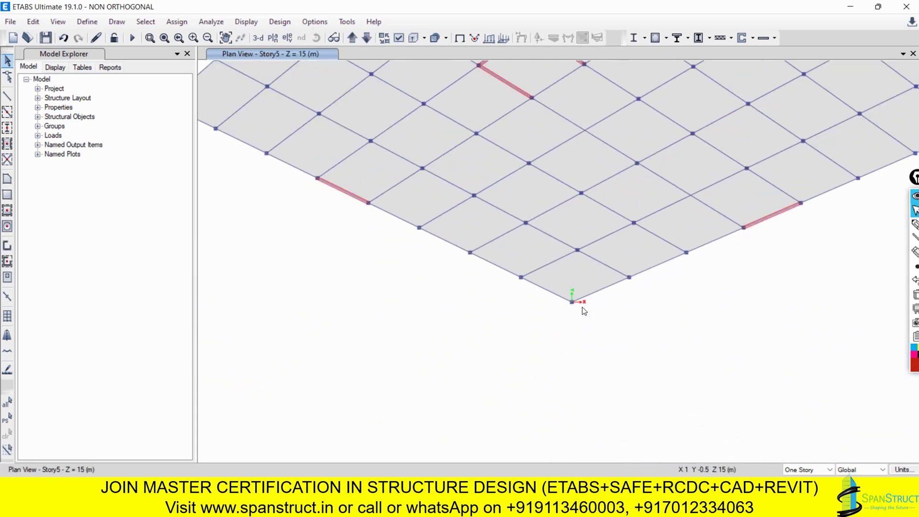
scroll(582, 306, up, 3)
scroll(581, 327, down, 3)
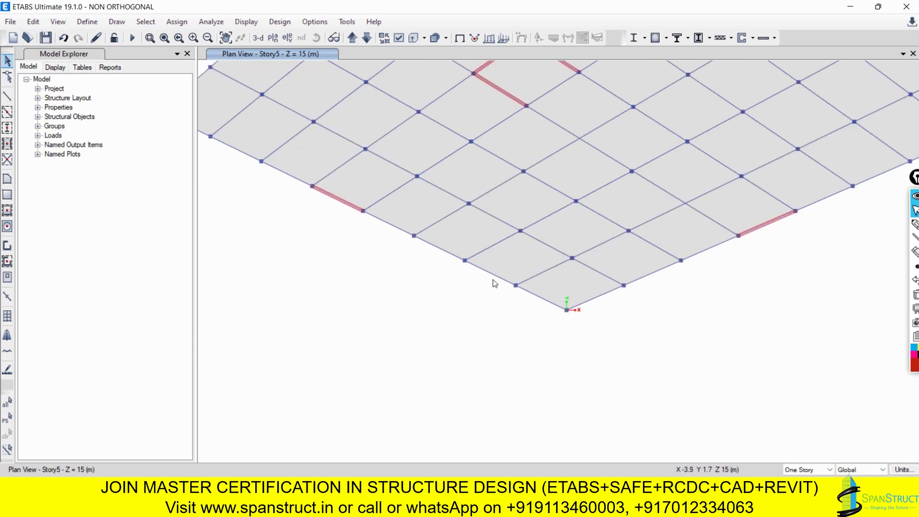
scroll(381, 316, up, 1)
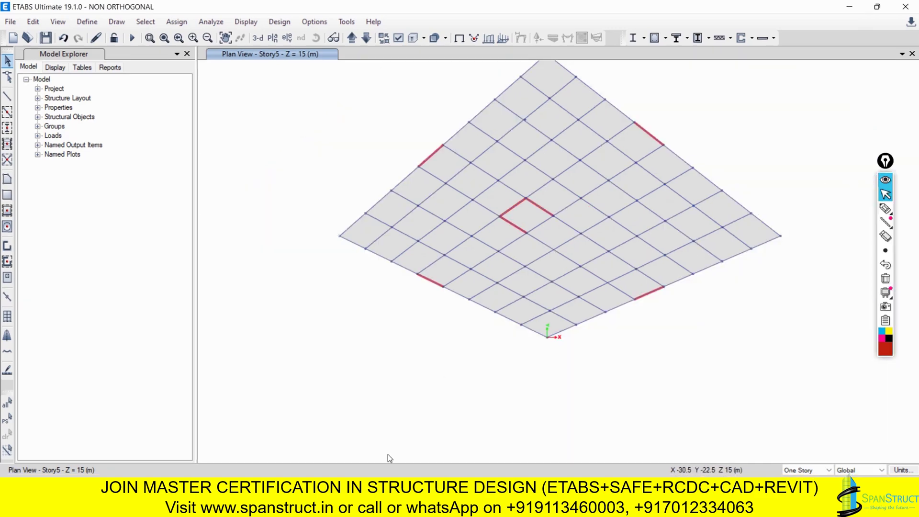
Switch to the IS 1893 PDF and underline clause 6.3.2.2's text from "structure shall be designed" to "along the other horizontal direction"
click(381, 506)
click(794, 259)
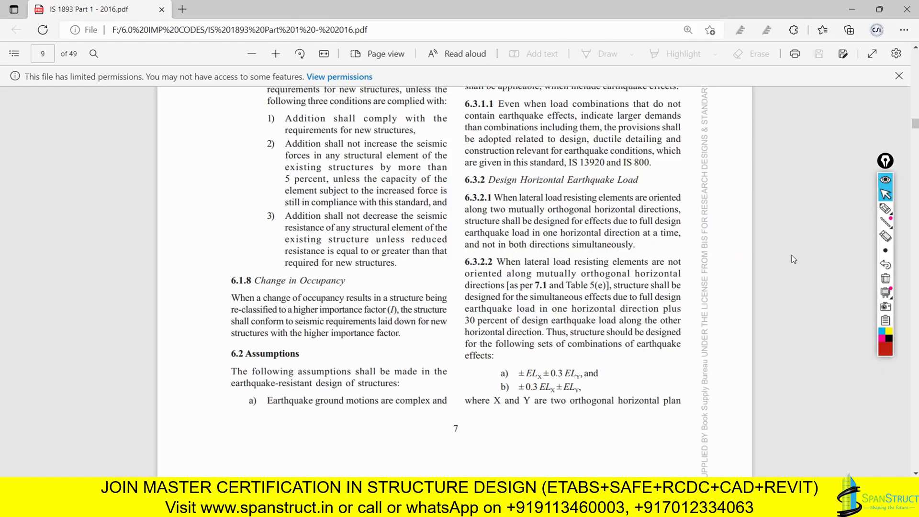
click(883, 211)
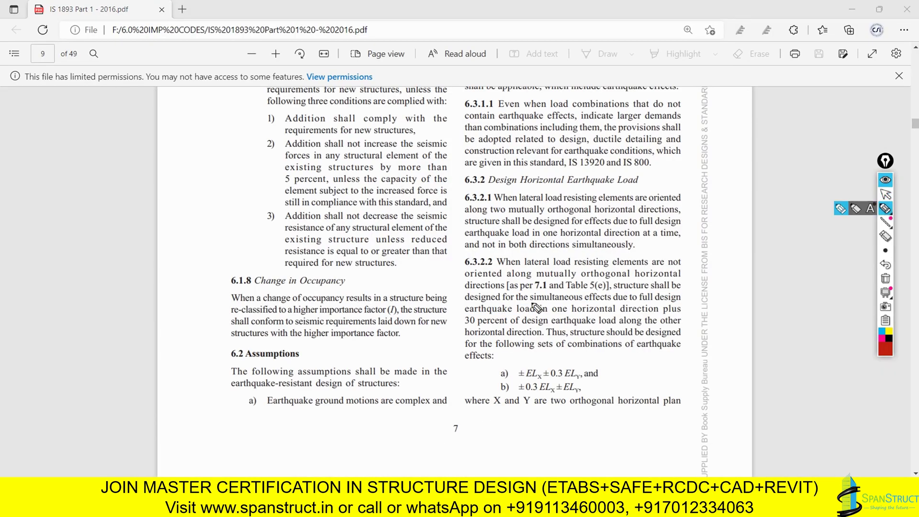
drag(613, 289, 664, 290)
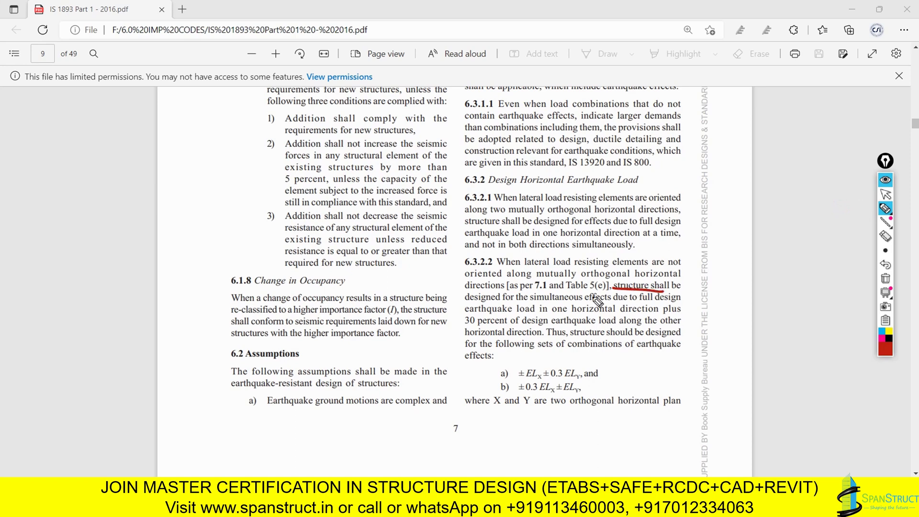
drag(466, 300, 679, 302)
drag(472, 313, 528, 313)
drag(540, 314, 665, 313)
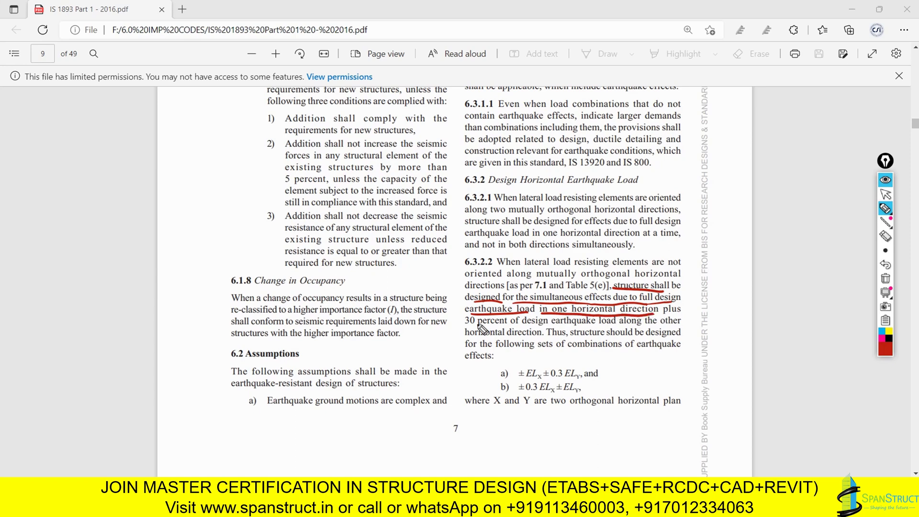
drag(465, 325, 656, 323)
mouse_move(477, 336)
mouse_down()
mouse_move(544, 334)
mouse_move(522, 334)
mouse_up()
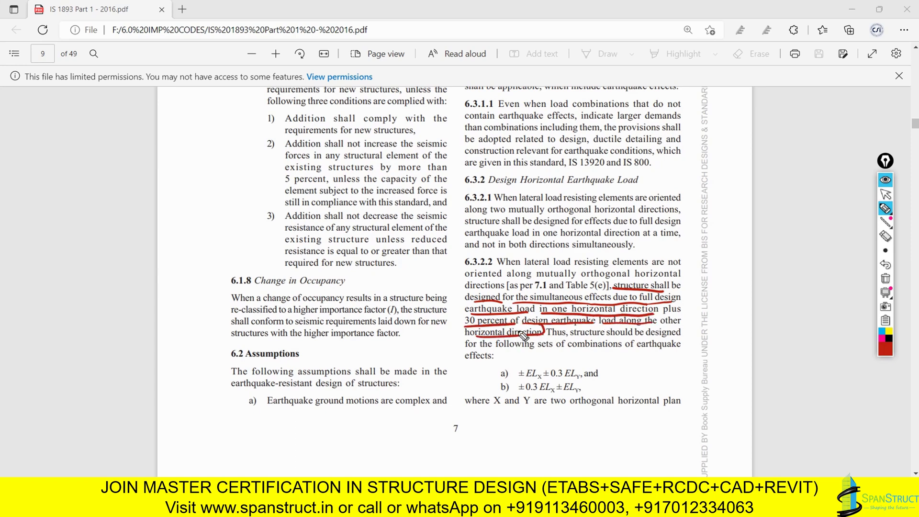
click(885, 194)
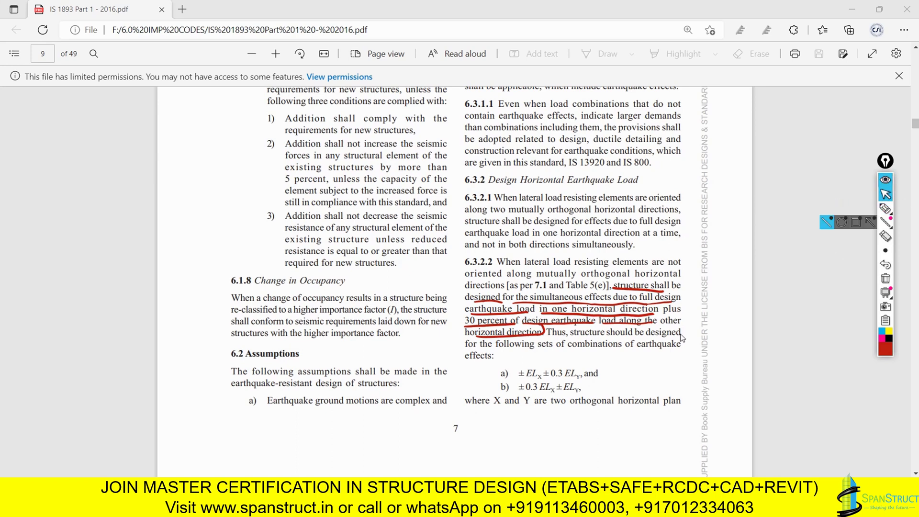
Switch back to ETABS, handwrite "For X Direction" and "100% of X + 30% of Y Direction" on the plan, and circle the adjacent edge wall
mouse_move(498, 506)
click(488, 457)
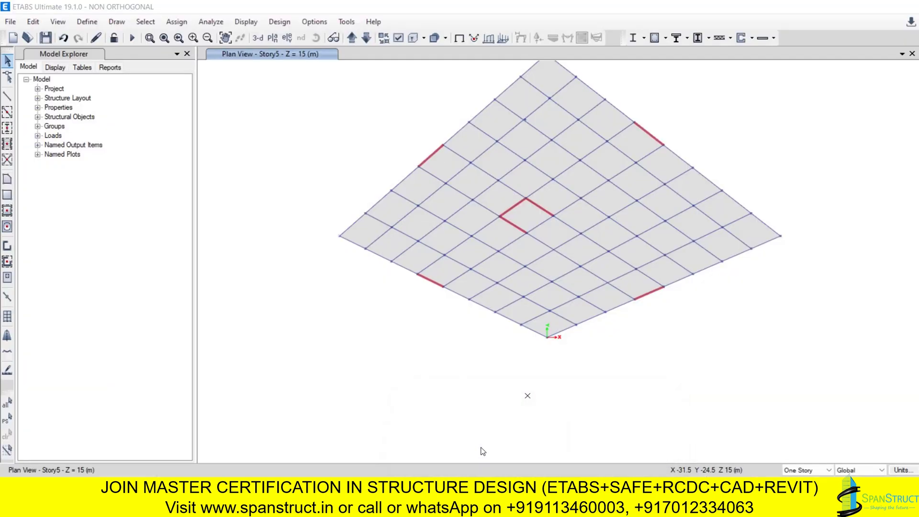
click(885, 278)
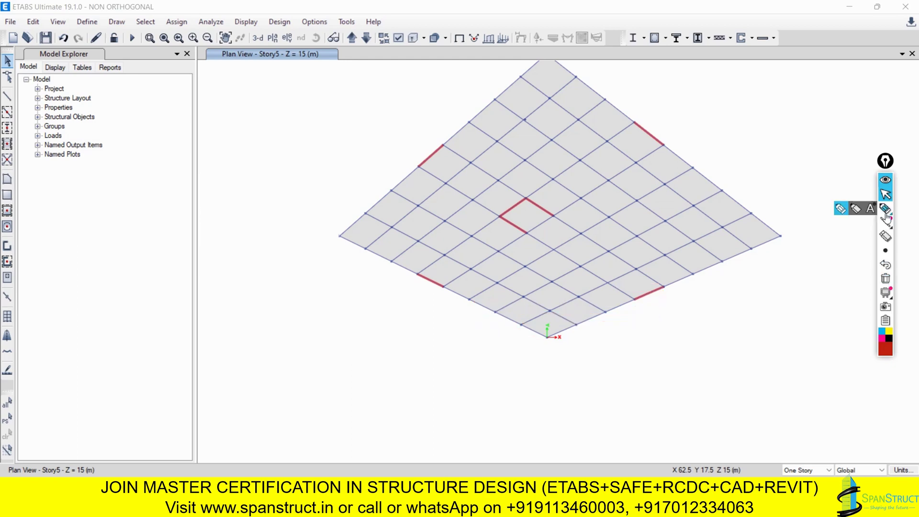
click(885, 208)
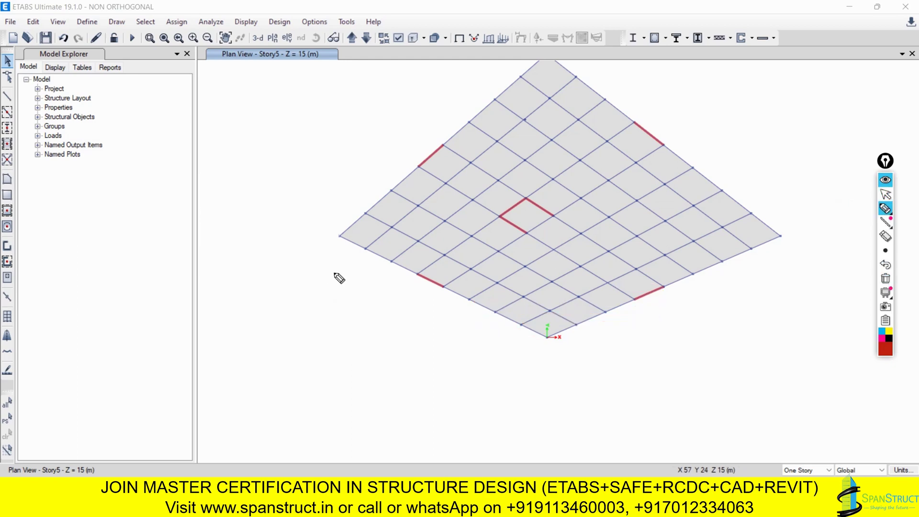
mouse_move(227, 289)
mouse_down()
mouse_move(241, 278)
mouse_move(242, 287)
mouse_move(286, 287)
mouse_move(312, 275)
mouse_move(406, 286)
mouse_move(419, 271)
mouse_move(385, 286)
mouse_up()
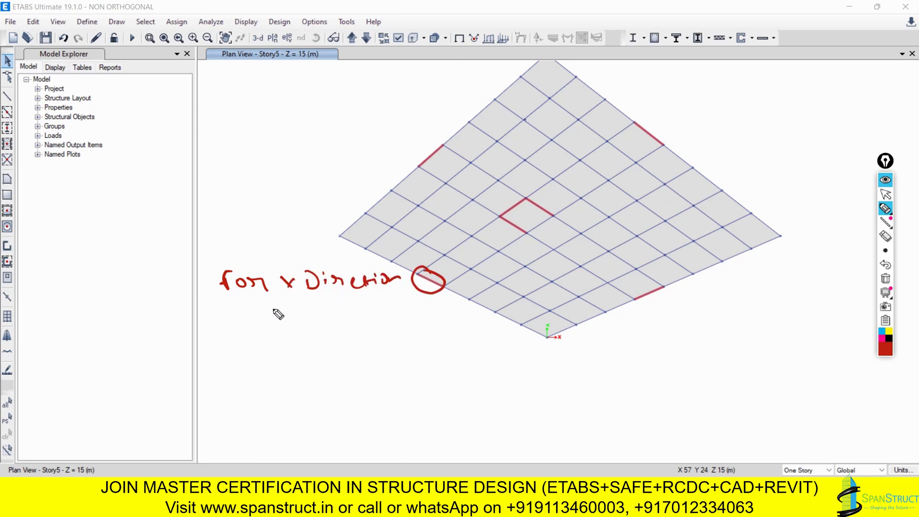
mouse_move(234, 311)
mouse_down()
mouse_move(278, 325)
mouse_move(278, 314)
mouse_move(327, 309)
mouse_move(329, 336)
mouse_move(396, 312)
mouse_move(406, 322)
mouse_move(417, 314)
mouse_move(448, 321)
mouse_move(484, 300)
mouse_move(491, 324)
mouse_move(500, 309)
mouse_move(509, 323)
mouse_move(518, 305)
mouse_move(598, 307)
mouse_move(636, 292)
mouse_up()
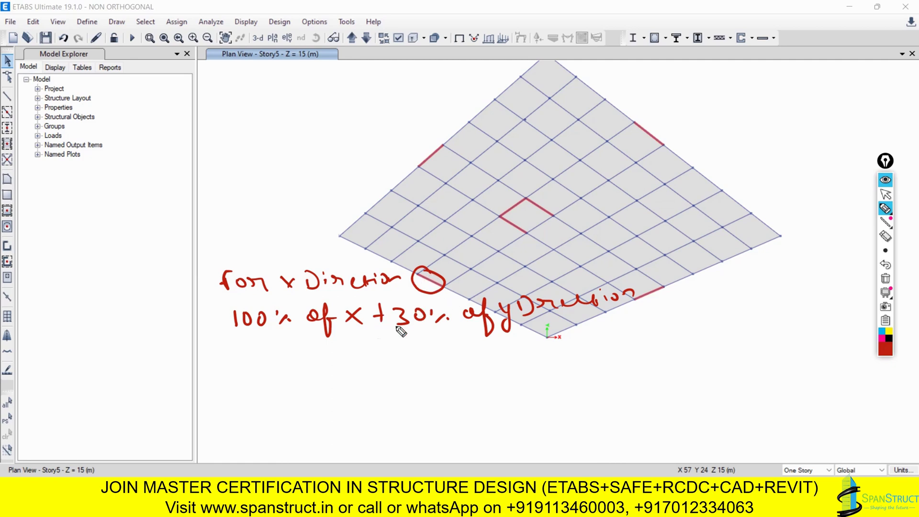
Handwrite "For Y Direction" and "100% of Y + 30% of X Direction" below the X-direction note
mouse_move(243, 349)
mouse_down()
mouse_move(332, 359)
mouse_move(437, 352)
mouse_up()
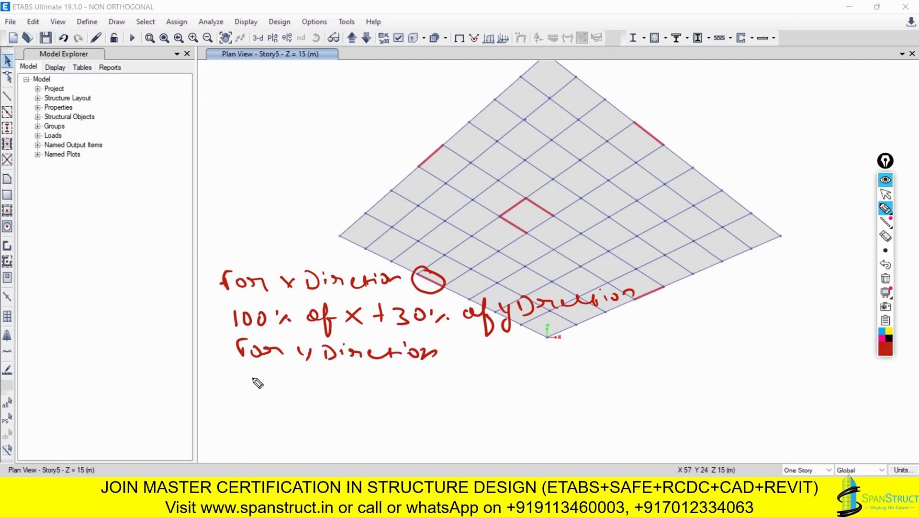
mouse_move(239, 376)
mouse_down()
mouse_move(328, 382)
mouse_move(342, 394)
mouse_move(369, 378)
mouse_move(374, 393)
mouse_move(506, 369)
mouse_move(508, 379)
mouse_move(553, 368)
mouse_move(563, 378)
mouse_move(666, 364)
mouse_up()
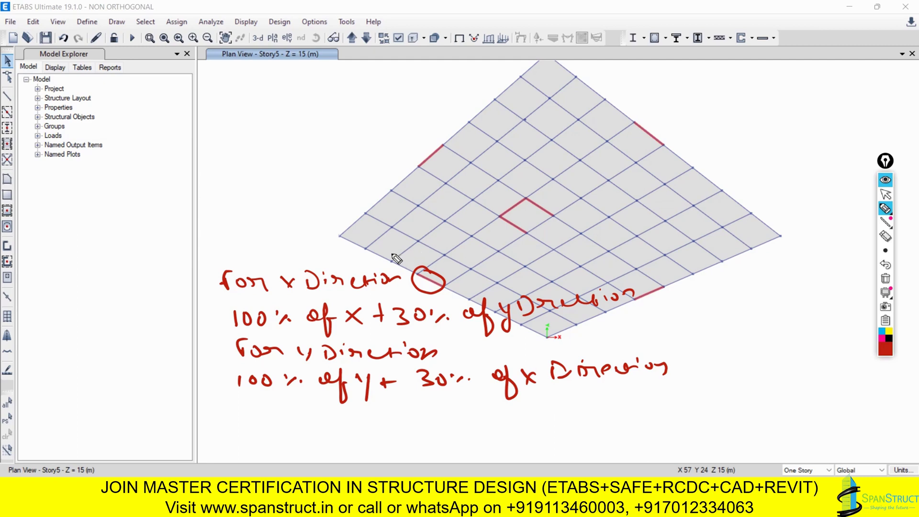
drag(391, 252, 393, 254)
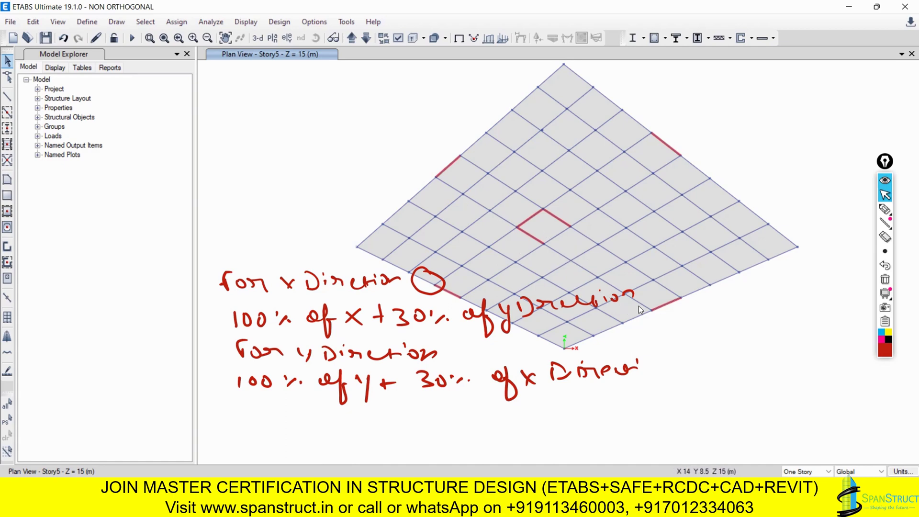
Trace the global X and Y axes in red at the plan's origin corner, and clear all annotations
middle_drag(666, 324, 694, 299)
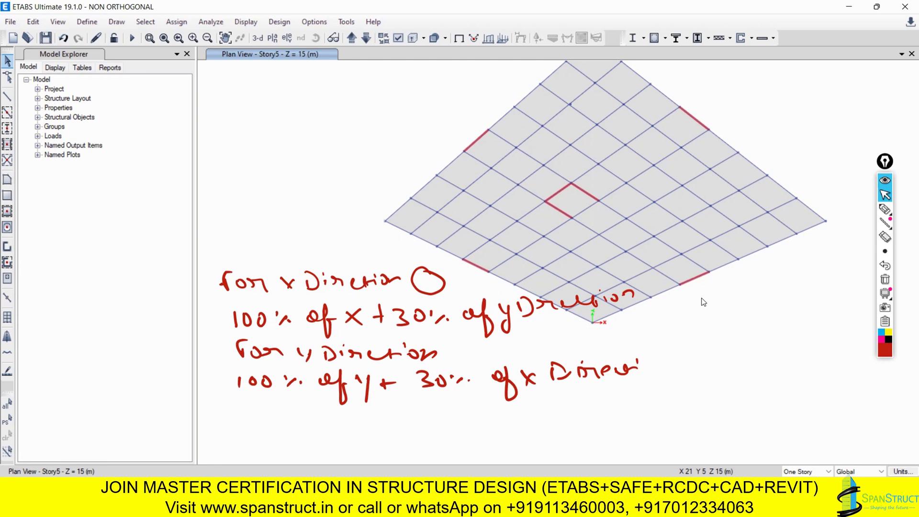
scroll(592, 325, up, 5)
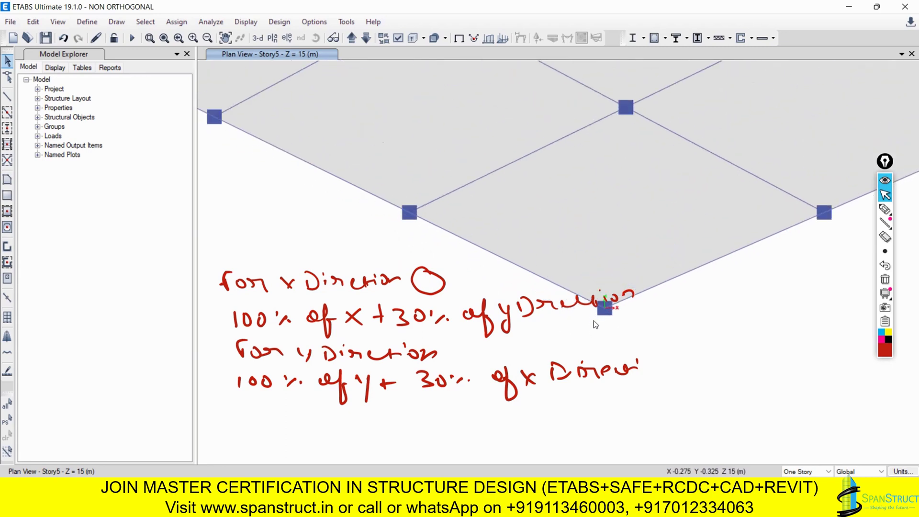
middle_drag(613, 304, 623, 234)
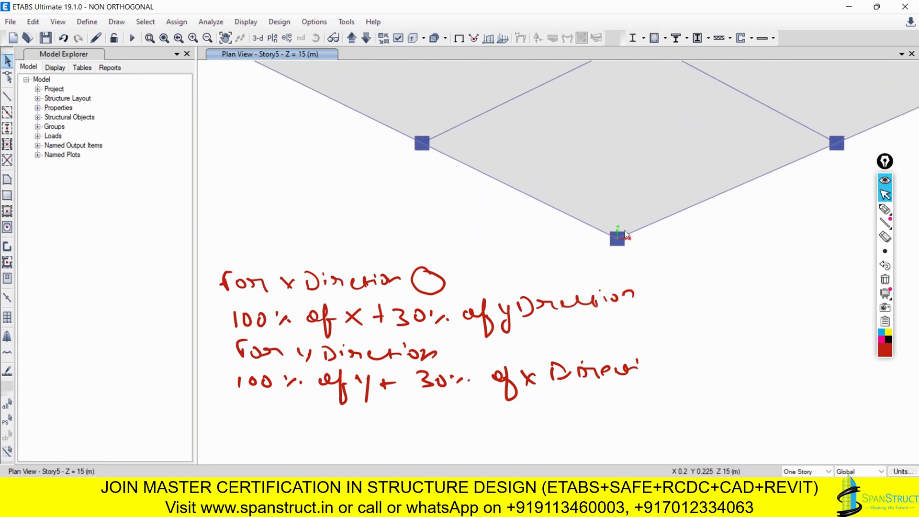
click(885, 209)
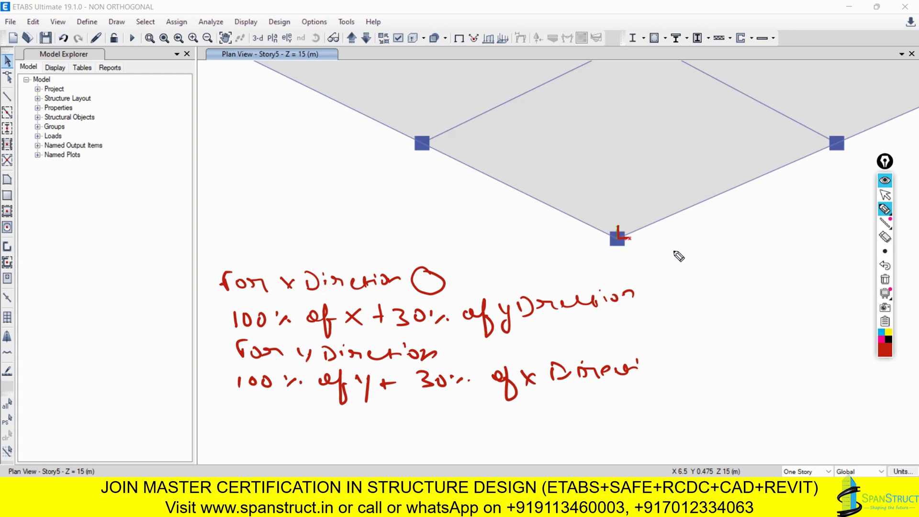
click(886, 287)
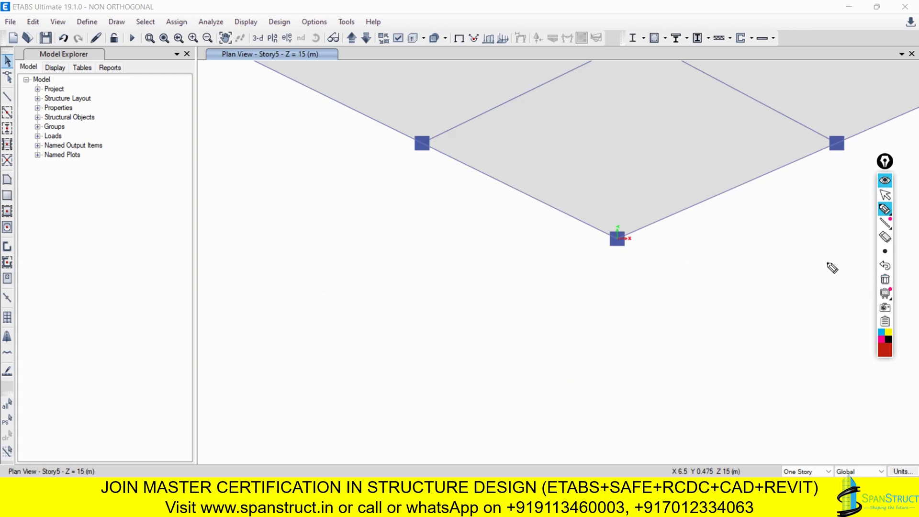
Circle the global axes at the origin column in red, and undo the circle
mouse_move(886, 224)
drag(621, 229, 602, 229)
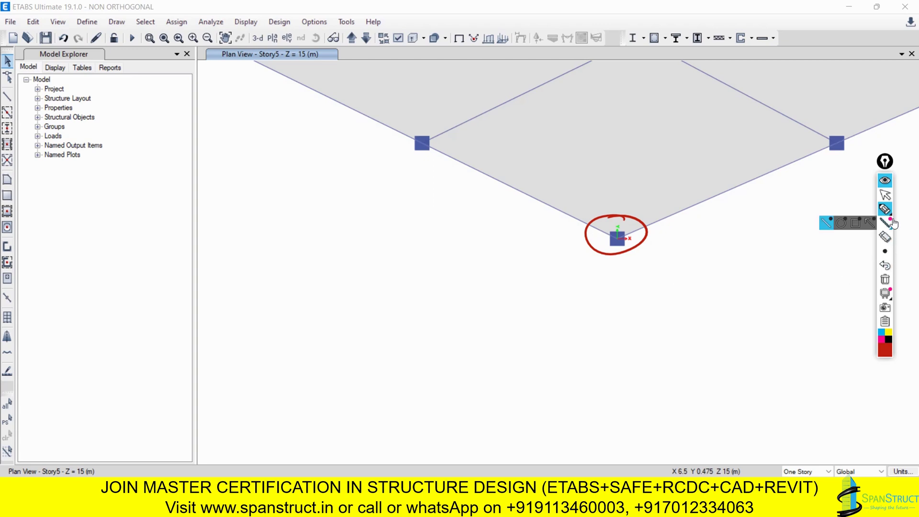
click(885, 265)
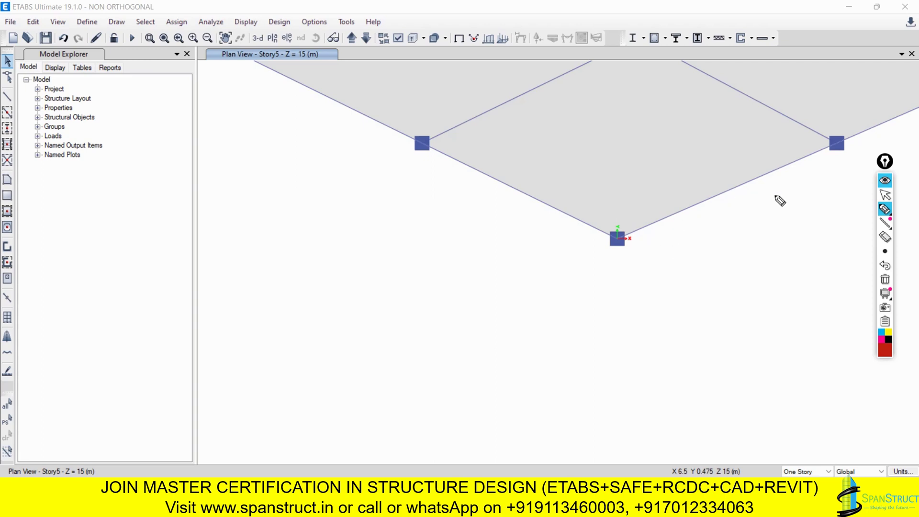
Turn on the display of shell local axes in the Story5 plan, with the sloping edge's wall in view
click(884, 195)
scroll(711, 308, down, 4)
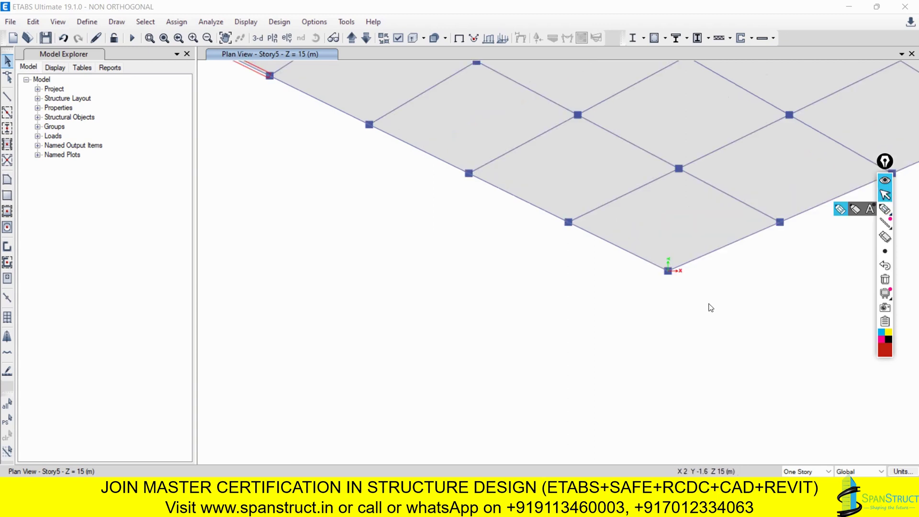
scroll(457, 163, up, 3)
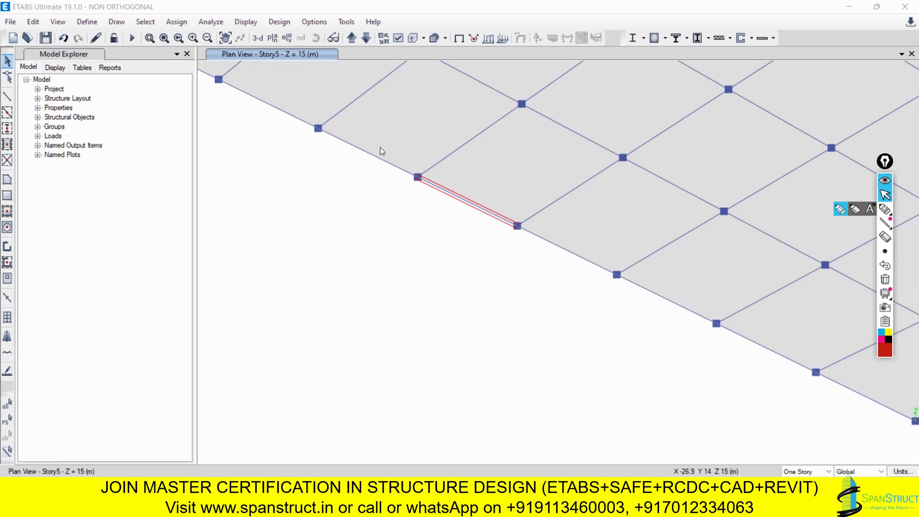
click(400, 40)
drag(400, 38, 262, 27)
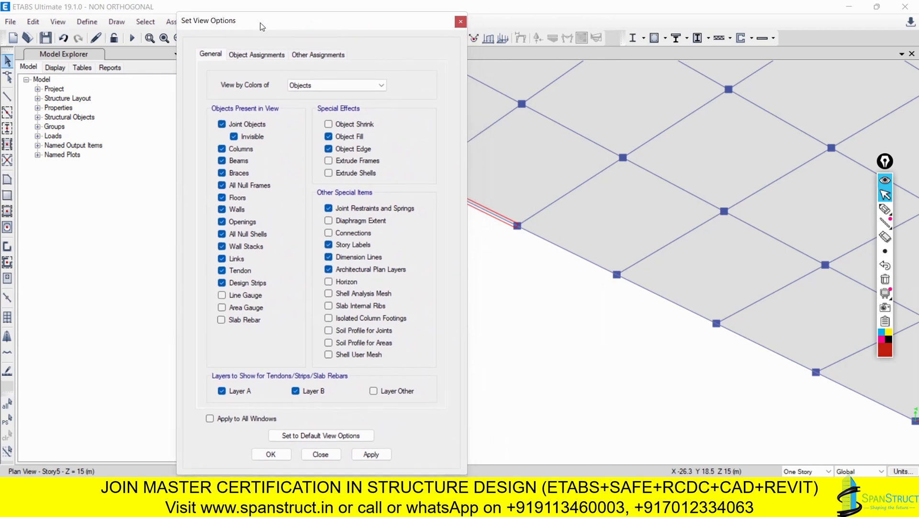
click(263, 56)
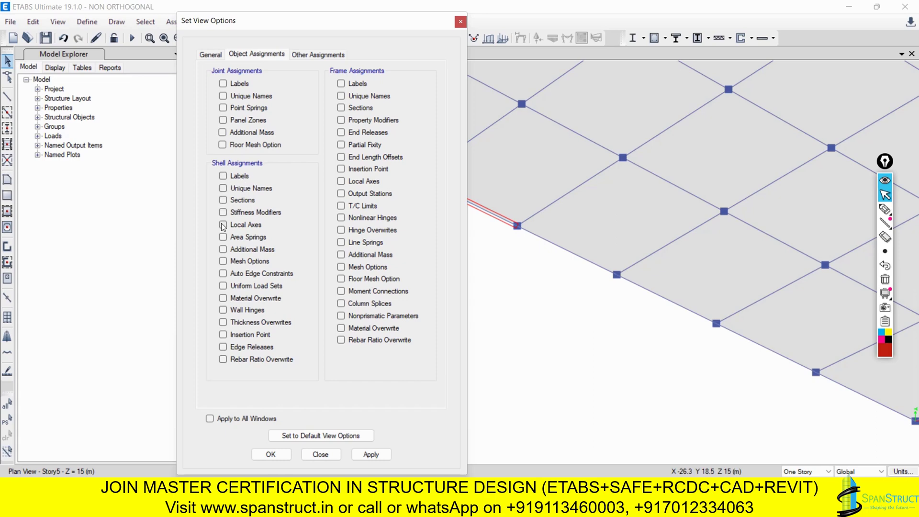
click(382, 455)
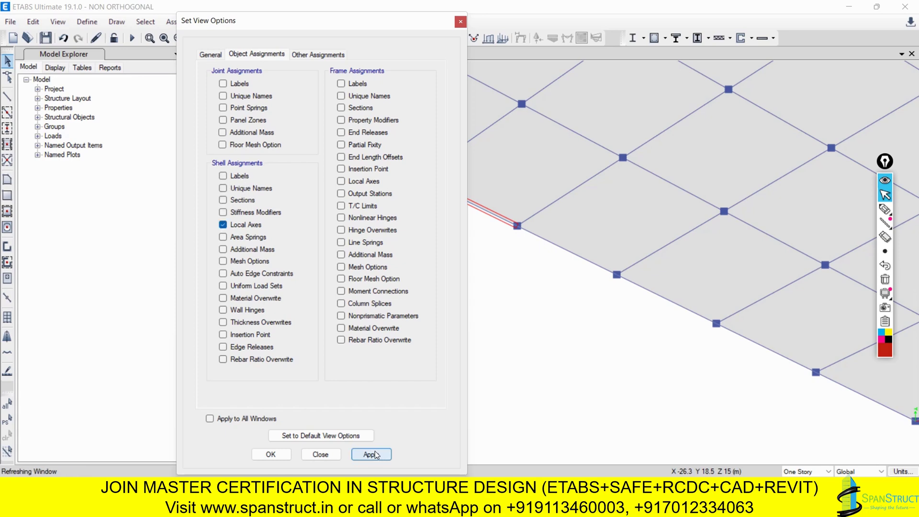
click(321, 454)
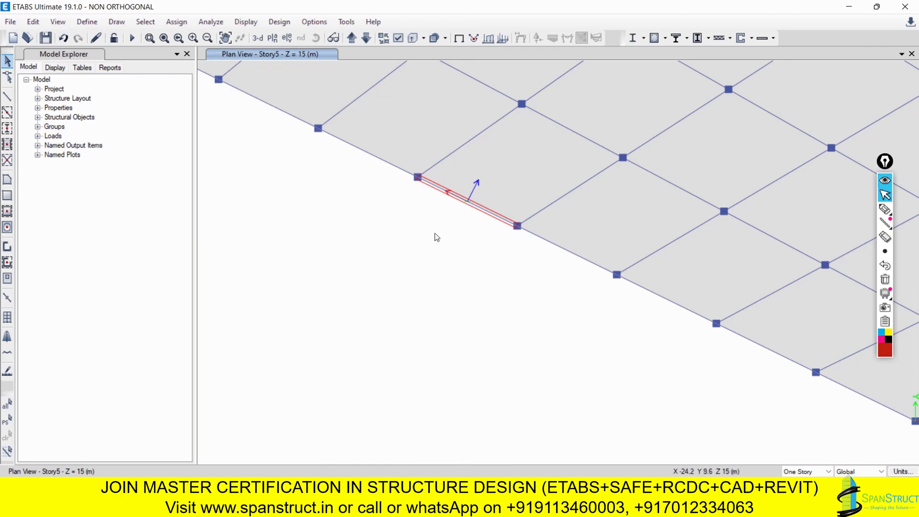
Trace the sloping edge wall's local axes in red, circle that wall, and trace the global X and Y axes at the origin
scroll(385, 208, down, 2)
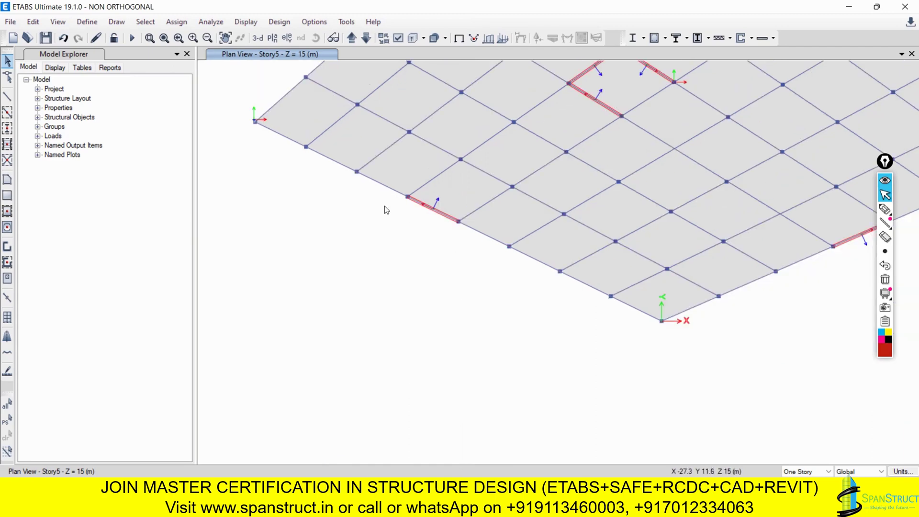
click(884, 209)
click(841, 211)
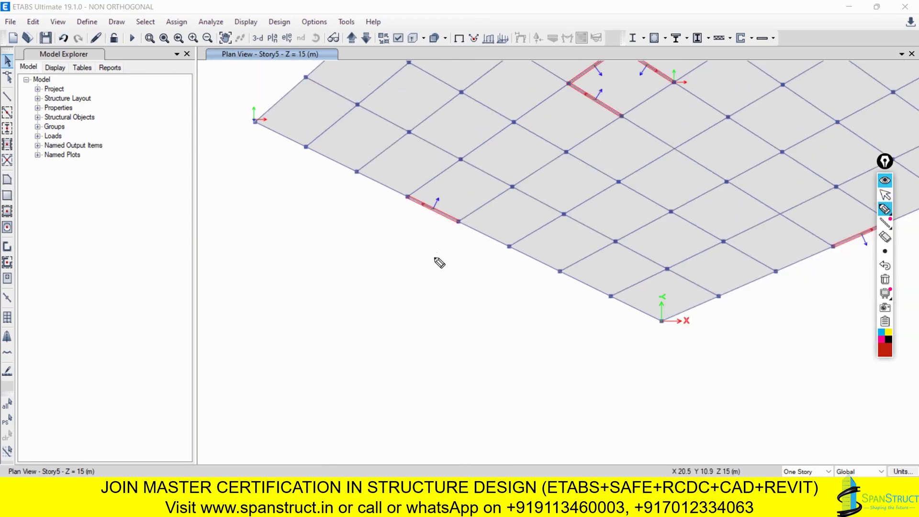
drag(420, 201, 436, 196)
mouse_move(429, 181)
mouse_down()
mouse_move(463, 217)
mouse_move(433, 178)
mouse_up()
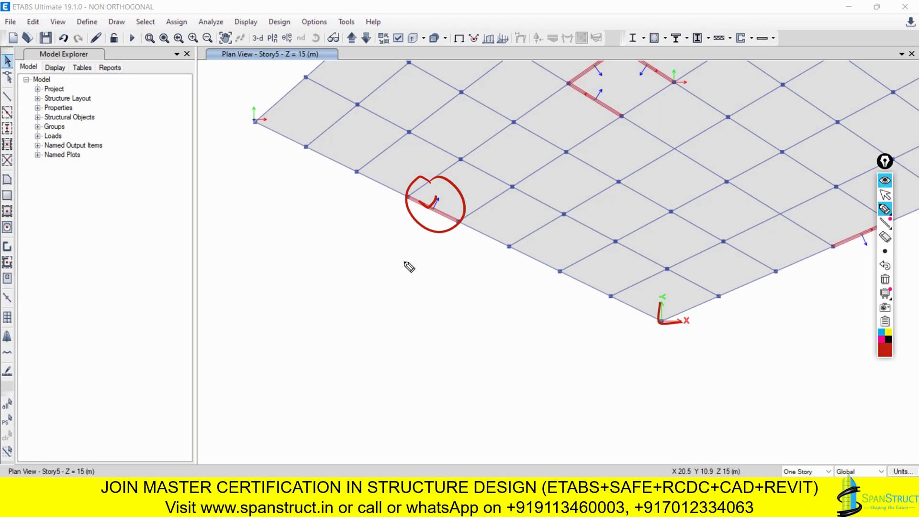
Clear the annotations and circle the western, northern and eastern corners of the whole Story5 plan in red
click(885, 279)
click(884, 196)
scroll(472, 332, down, 4)
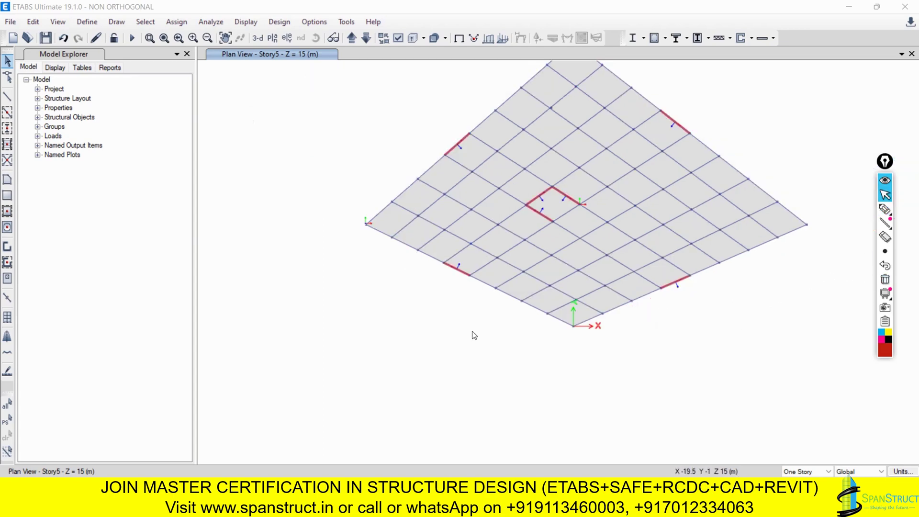
scroll(455, 286, up, 2)
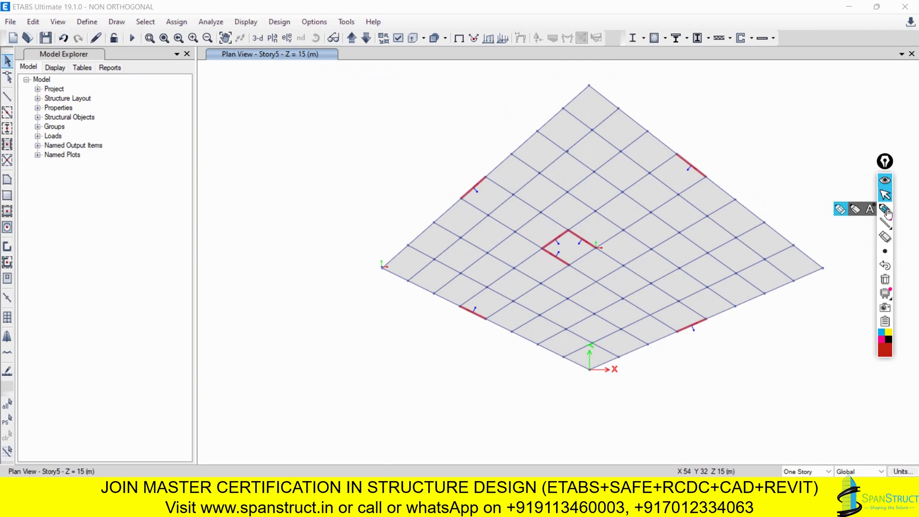
click(885, 209)
drag(377, 259, 386, 248)
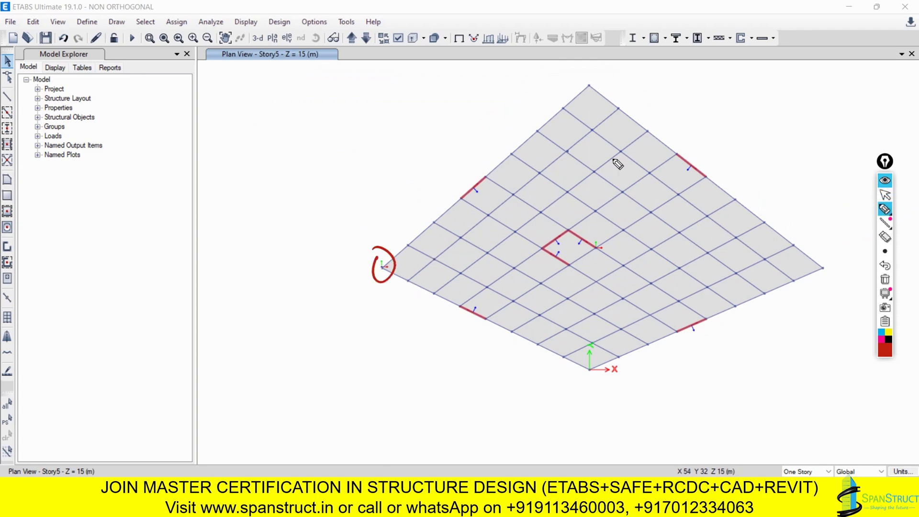
drag(605, 86, 593, 93)
drag(825, 275, 822, 262)
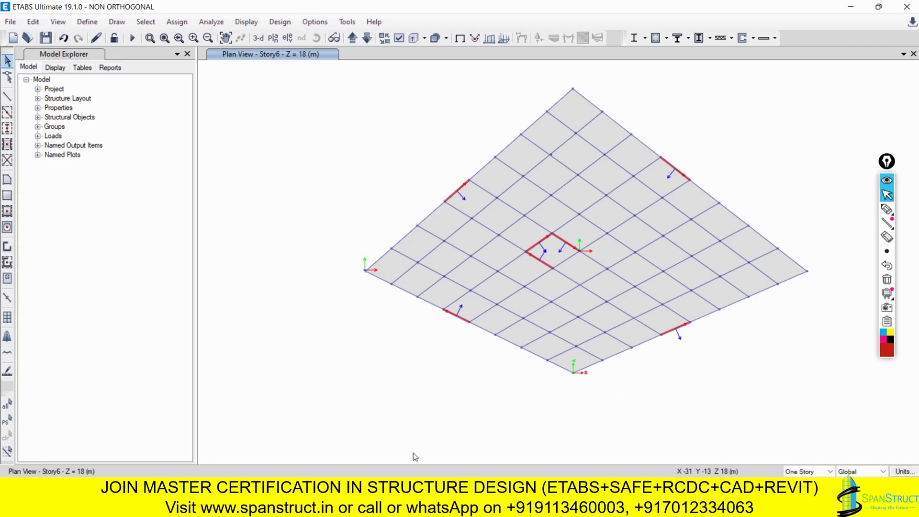
Switch to the IS 1893 PDF and underline in red clause 6.3.2.2's condition on elements not oriented along mutually orthogonal horizontal directions
mouse_move(382, 504)
click(381, 430)
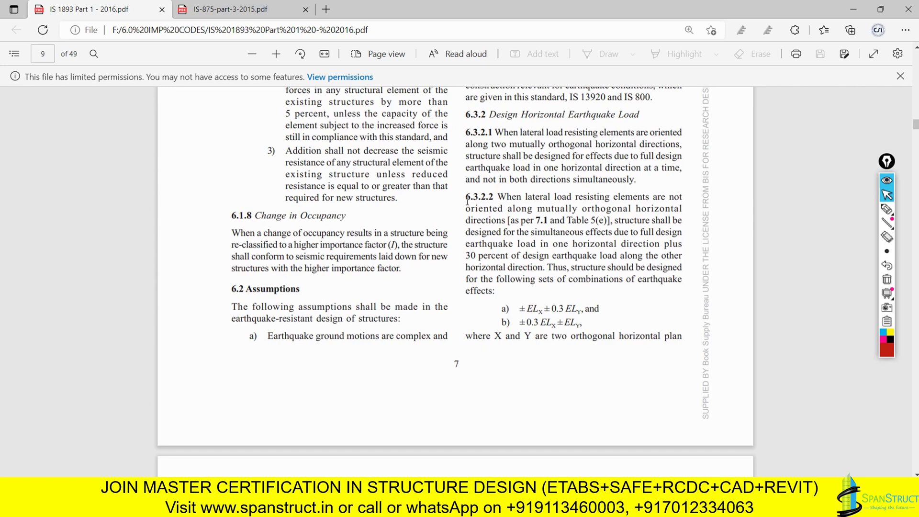
click(886, 209)
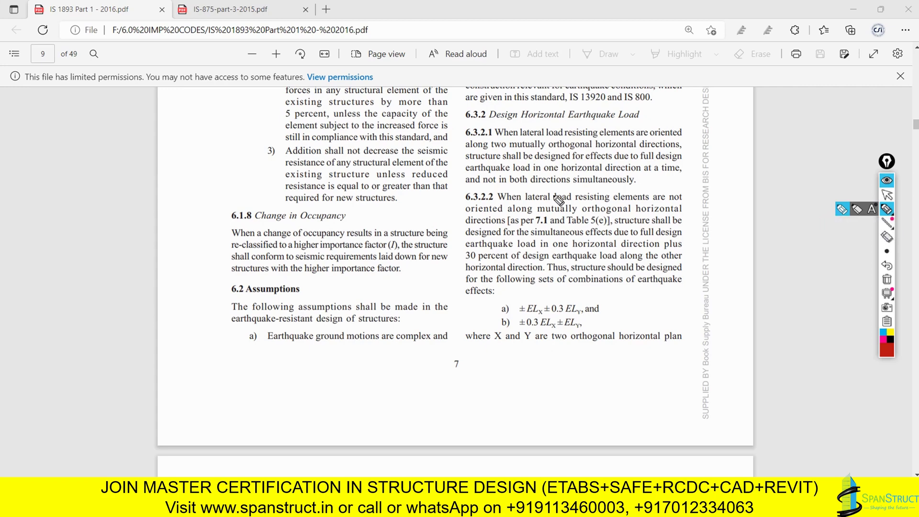
drag(501, 208, 681, 203)
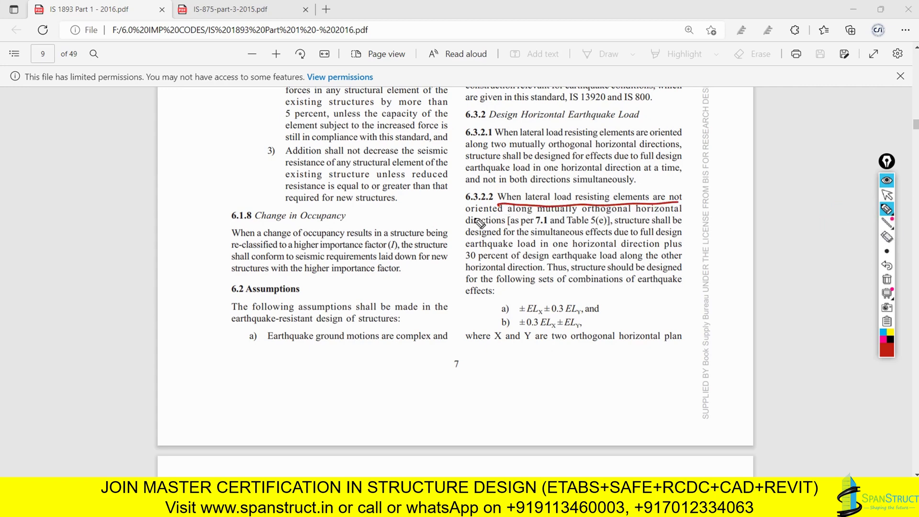
drag(462, 214, 675, 215)
drag(468, 225, 509, 225)
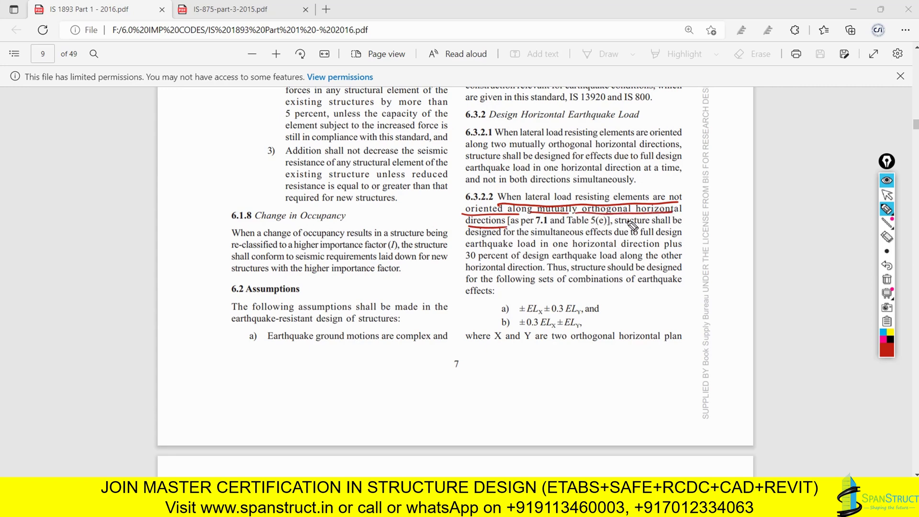
Underline clause 6.3.2.2's requirement for full design earthquake load in one horizontal direction plus 30 percent along the other
drag(614, 223, 657, 223)
mouse_move(467, 236)
mouse_down()
mouse_move(678, 237)
mouse_move(466, 254)
mouse_move(567, 250)
mouse_up()
drag(572, 250, 682, 245)
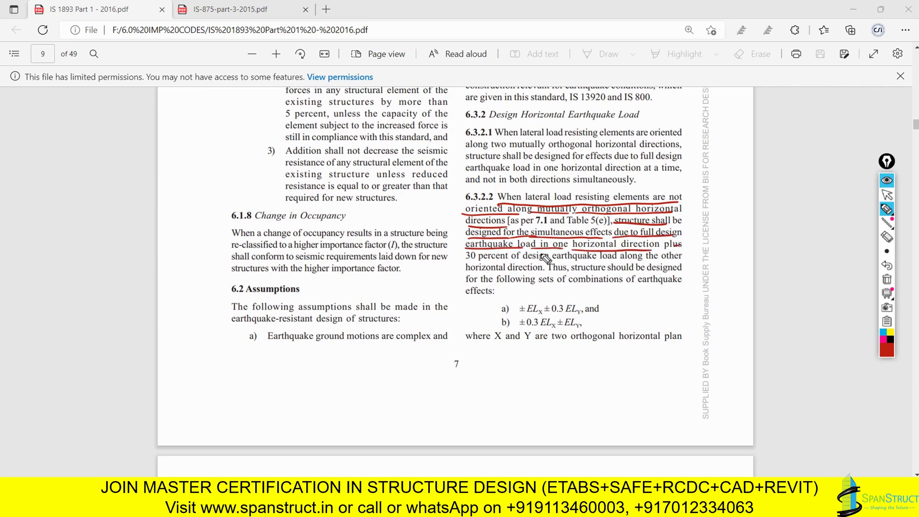
drag(467, 261, 599, 261)
drag(603, 261, 675, 260)
mouse_move(467, 272)
mouse_down()
mouse_move(536, 272)
mouse_move(543, 261)
mouse_up()
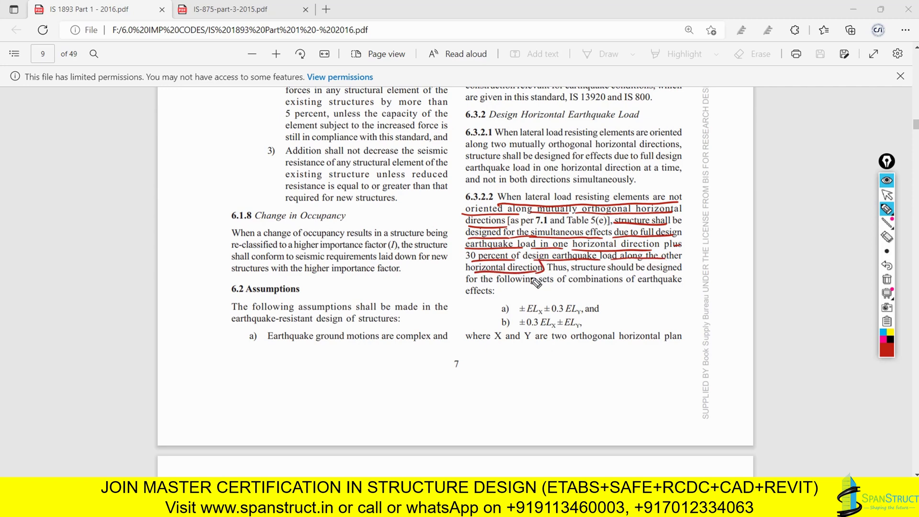
Circle the ELX and ELY terms of combinations a) and b) in red, clearing the markings after each combination
mouse_move(513, 300)
mouse_down()
mouse_move(497, 325)
mouse_move(533, 281)
mouse_move(550, 287)
mouse_move(596, 273)
mouse_move(493, 292)
mouse_move(536, 320)
mouse_move(536, 303)
mouse_move(585, 295)
mouse_move(554, 297)
mouse_move(551, 316)
mouse_up()
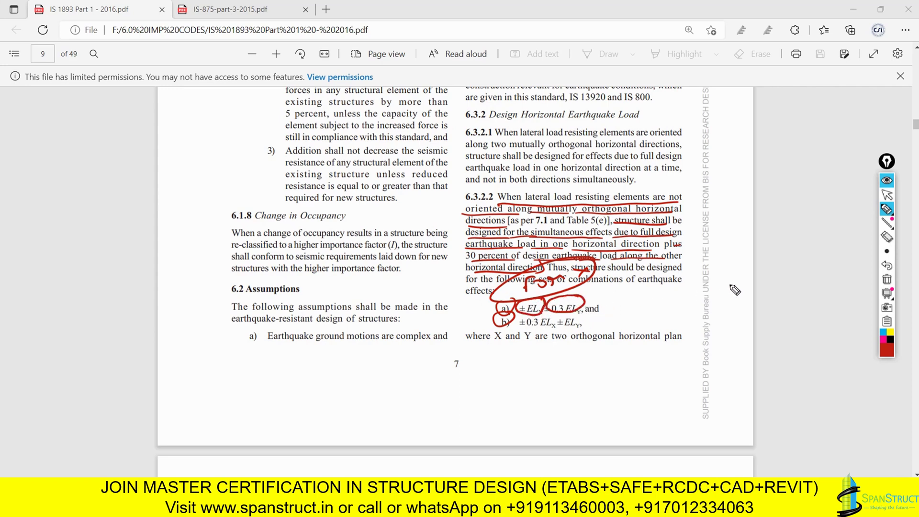
click(887, 280)
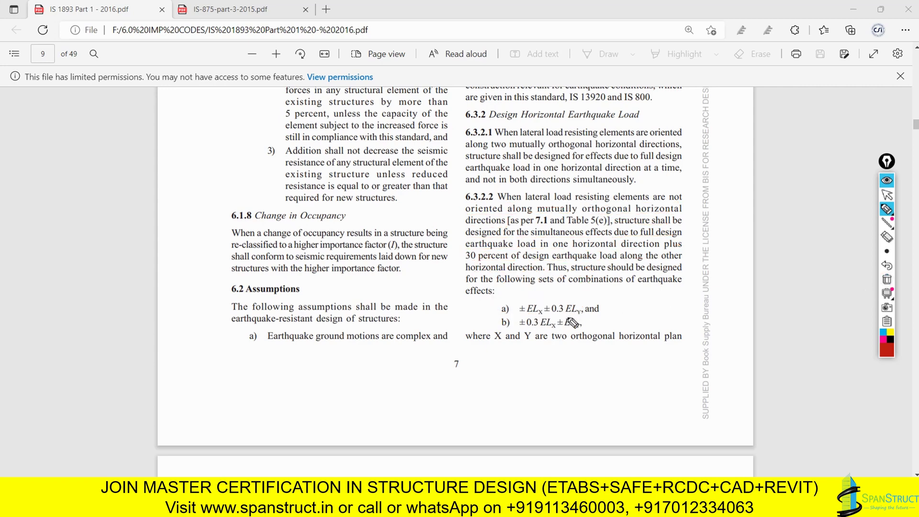
mouse_move(581, 322)
mouse_down()
mouse_move(558, 315)
mouse_move(579, 329)
mouse_move(538, 318)
mouse_move(545, 321)
mouse_move(521, 329)
mouse_move(550, 328)
mouse_up()
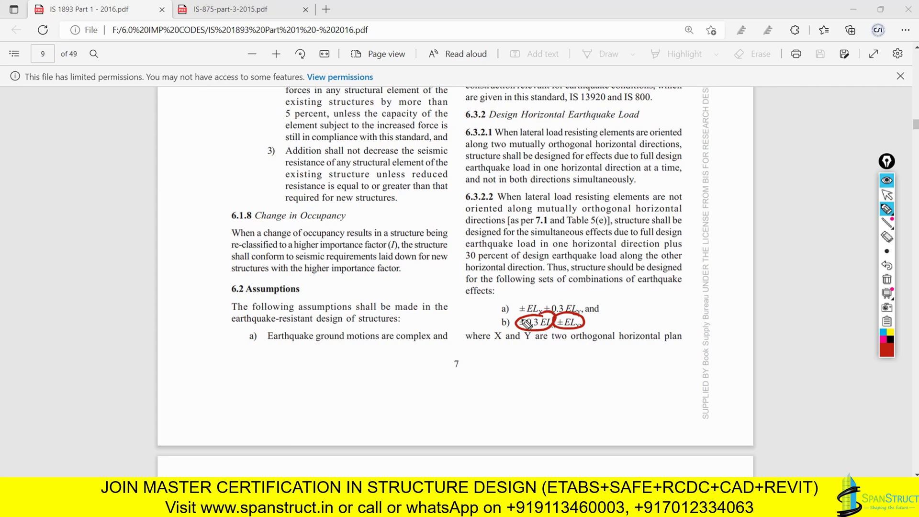
click(886, 279)
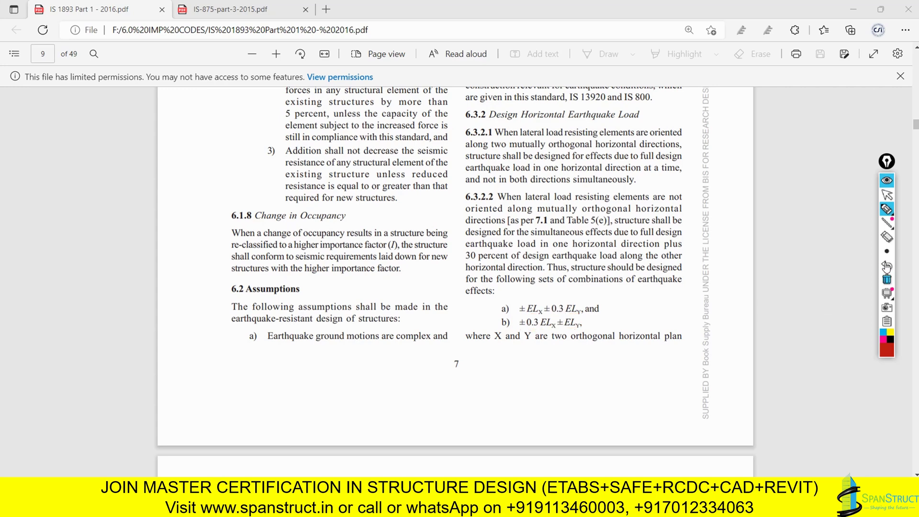
On page 10, underline the 1.2 factor and circle the 0.3 ELY term of the first load combination, and clear the markings
click(887, 196)
scroll(547, 281, down, 7)
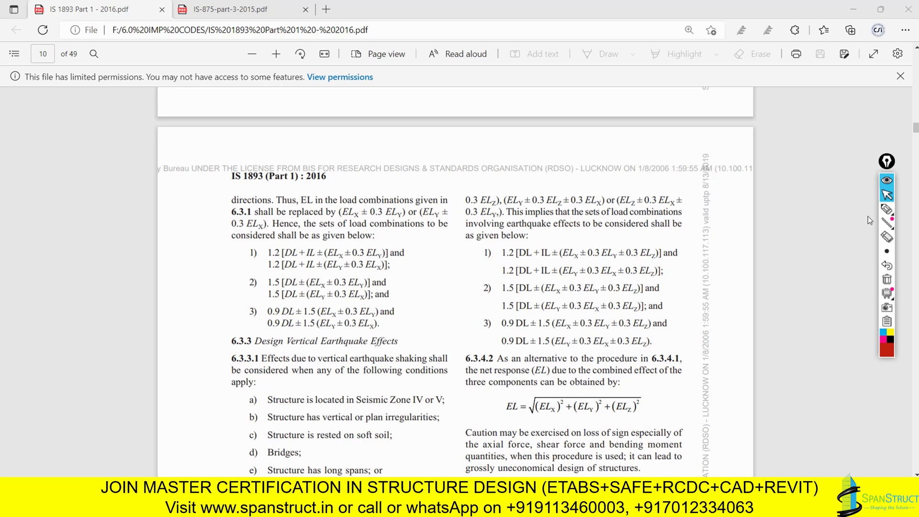
click(887, 209)
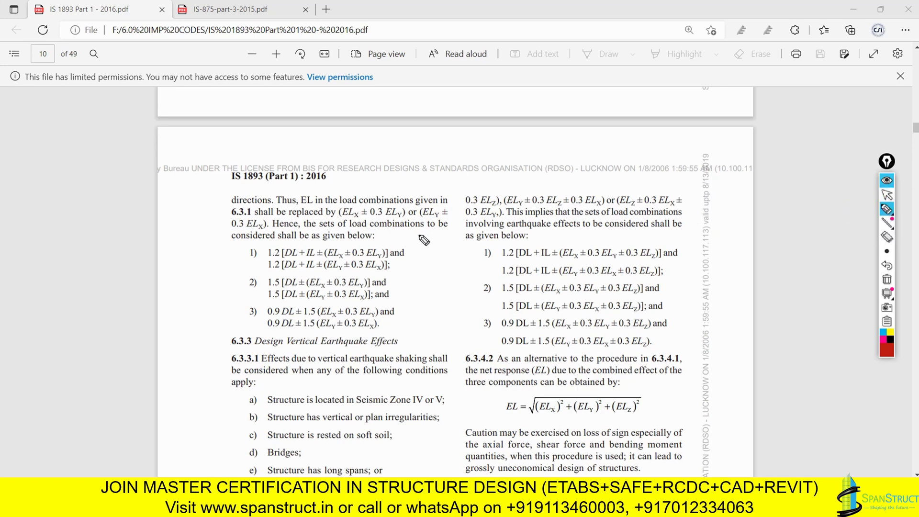
drag(261, 259, 266, 257)
mouse_move(355, 263)
mouse_down()
mouse_move(366, 243)
mouse_move(357, 264)
mouse_move(370, 257)
mouse_up()
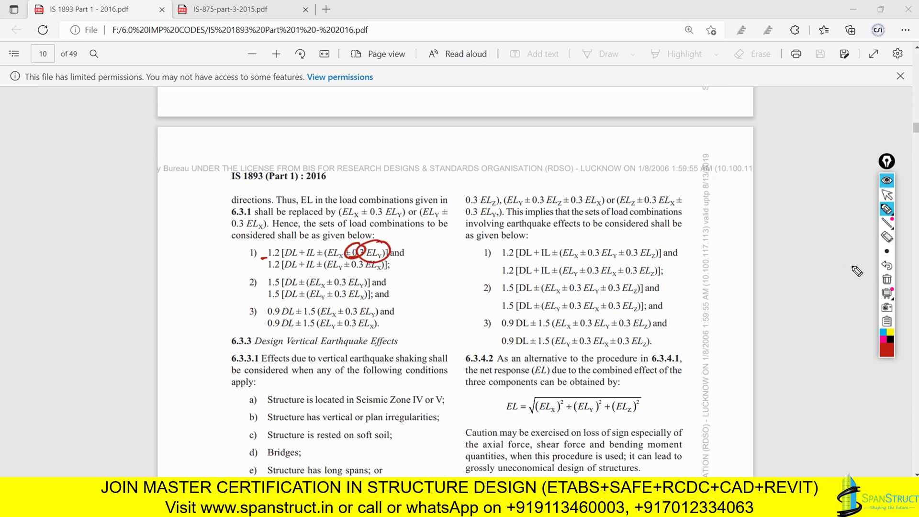
click(886, 279)
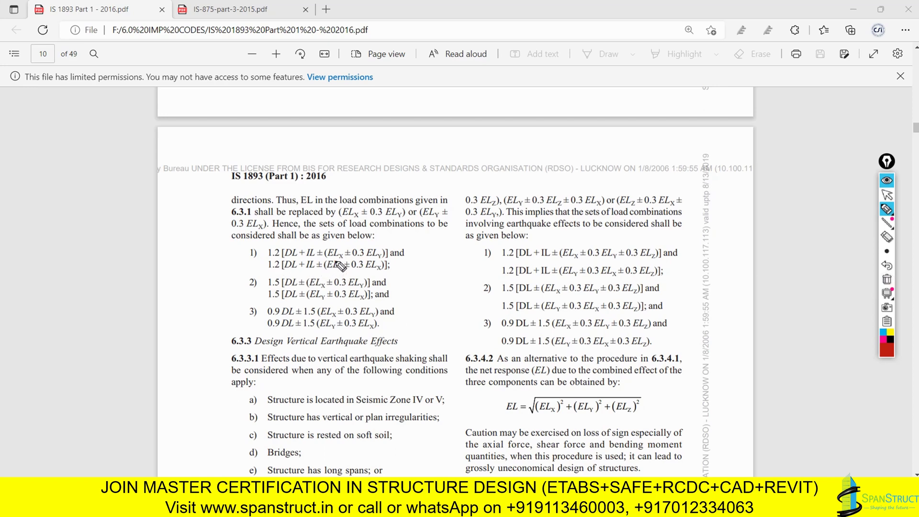
Circle the 0.3 ELX term in set 1's second line, and the set numbers 1) to 3), clearing the marks each time
mouse_move(368, 263)
mouse_down()
mouse_move(348, 270)
mouse_move(355, 274)
mouse_up()
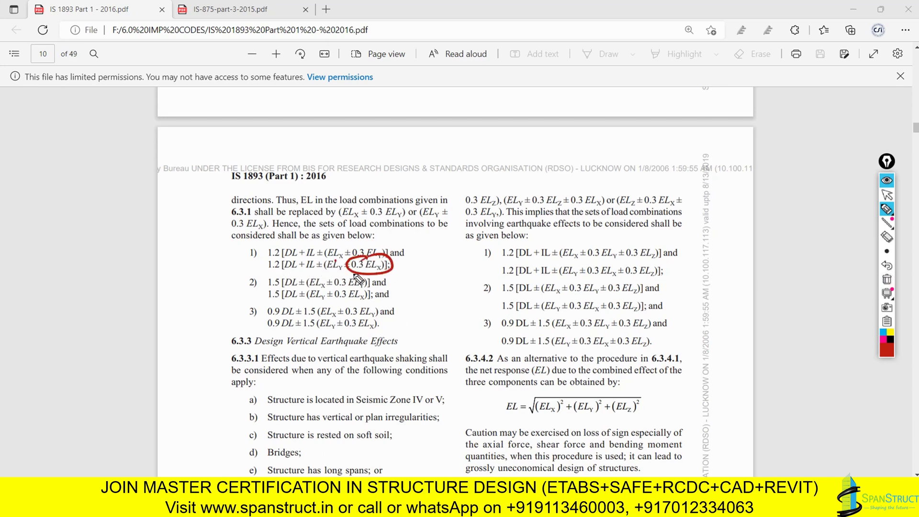
click(884, 281)
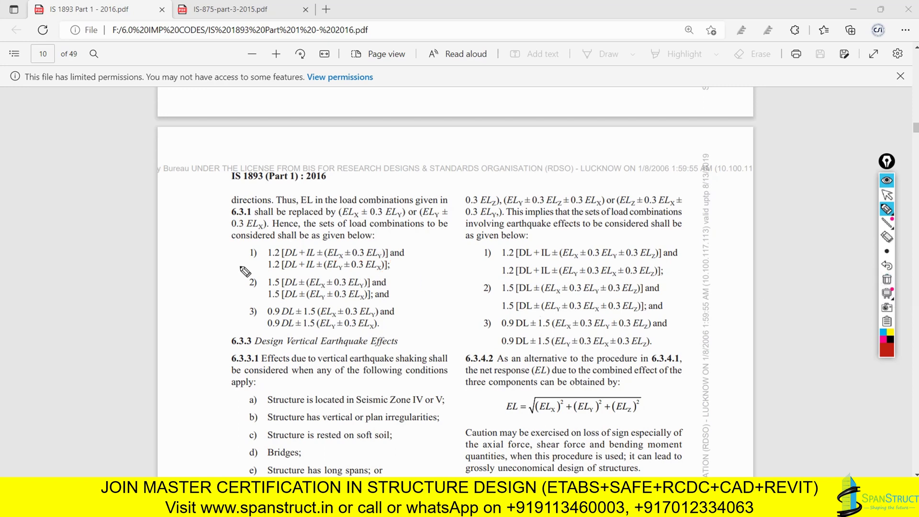
drag(257, 241, 260, 249)
drag(259, 281, 263, 322)
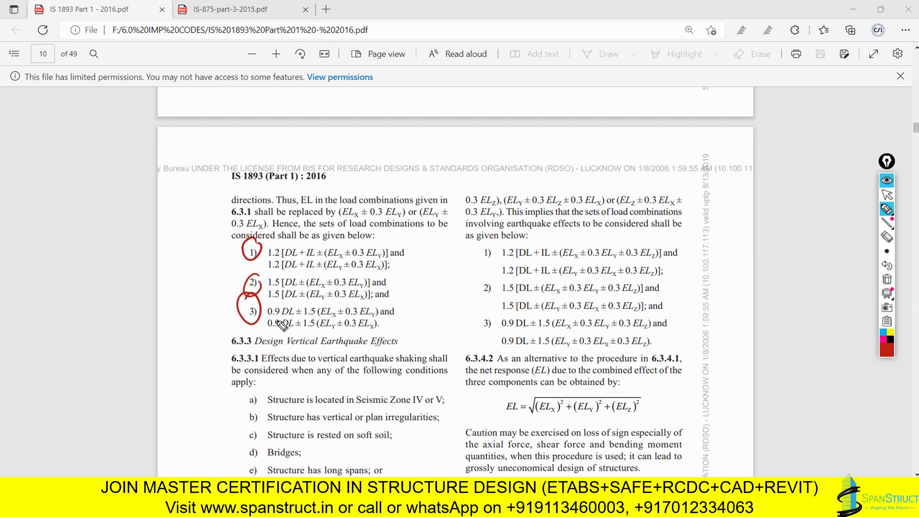
click(885, 280)
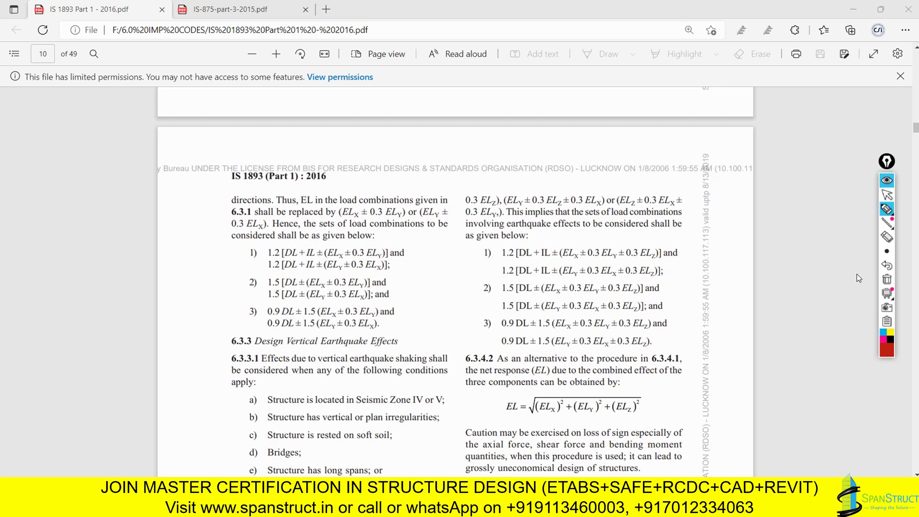
Switch to the NON ORTHOGONAL model in ETABS and show it in the default 3D view
click(886, 195)
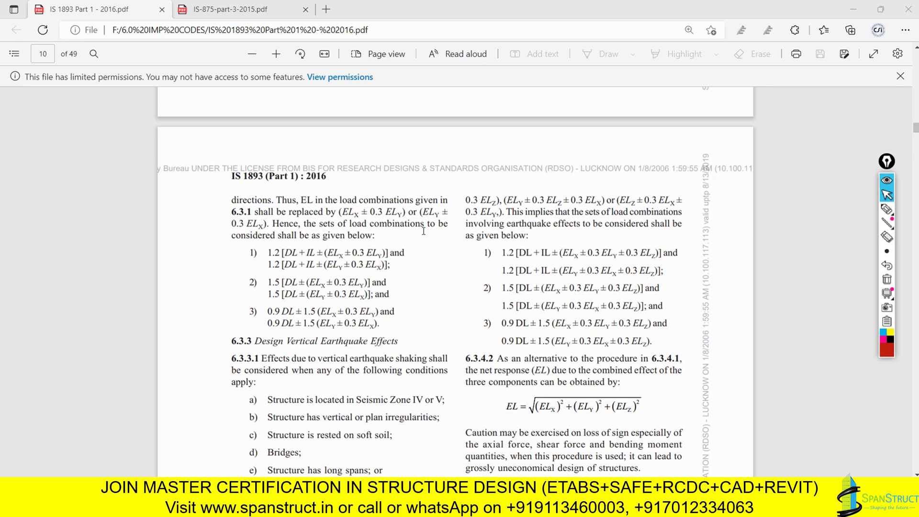
scroll(423, 231, up, 5)
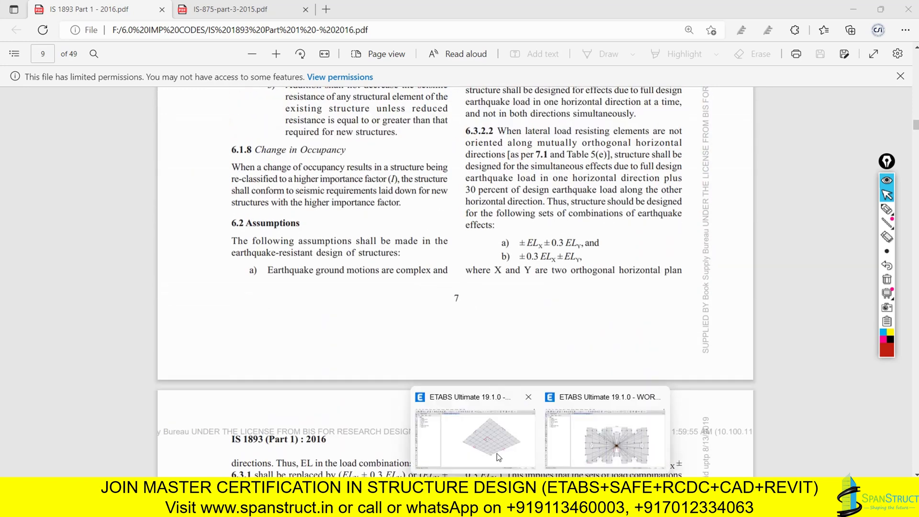
click(503, 458)
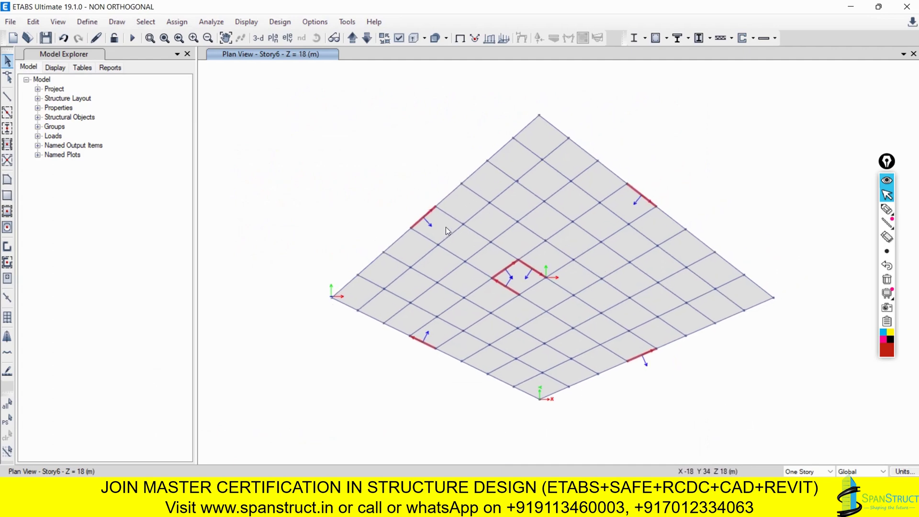
click(258, 38)
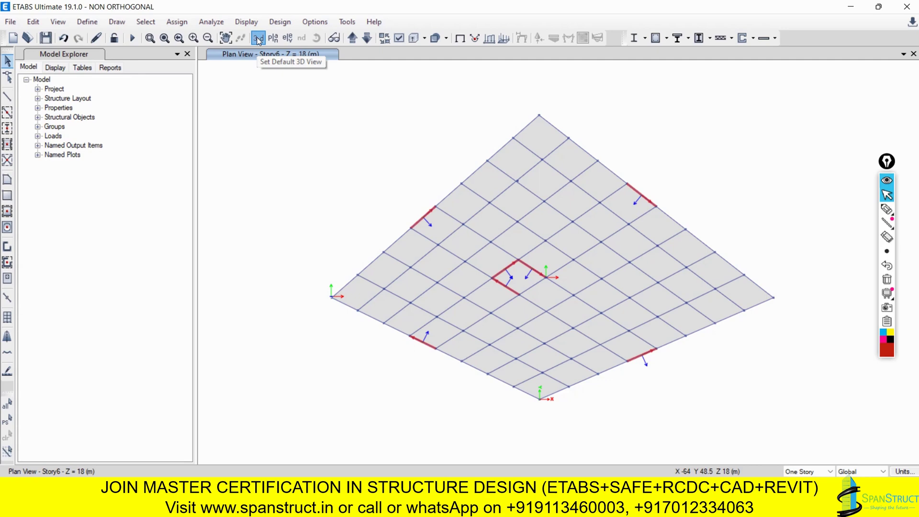
Open the definition of load combination UDConS3 to examine its load cases and scale factors
click(94, 24)
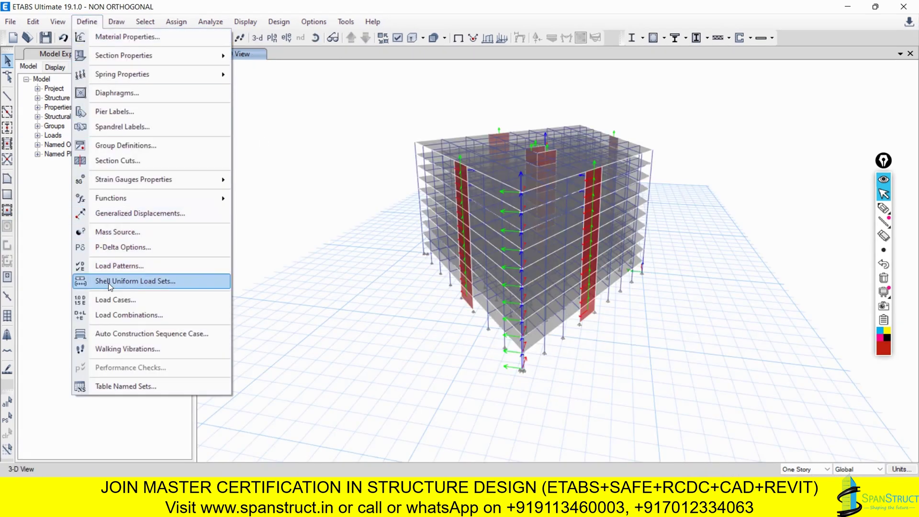
click(117, 314)
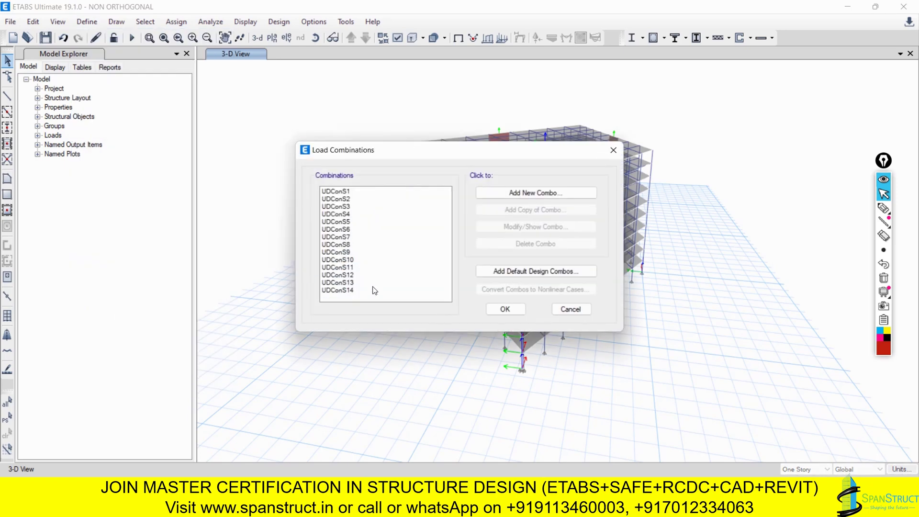
mouse_move(345, 196)
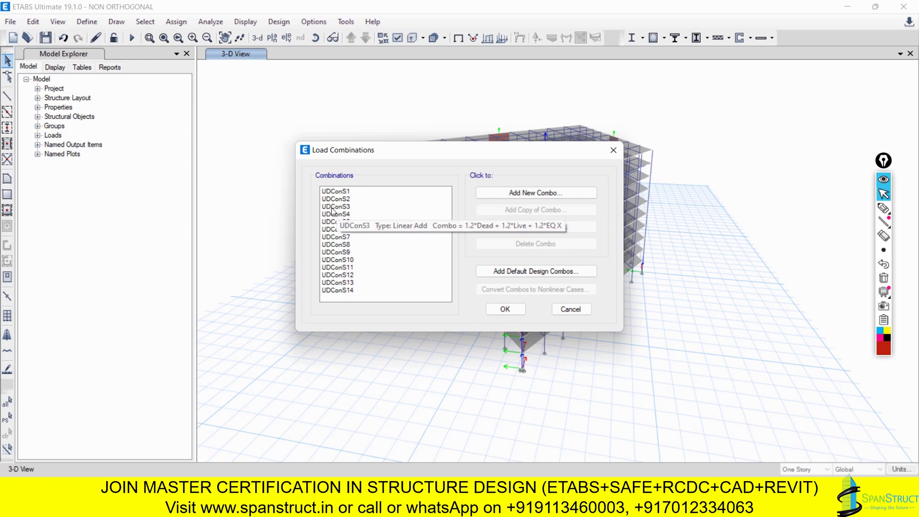
click(332, 211)
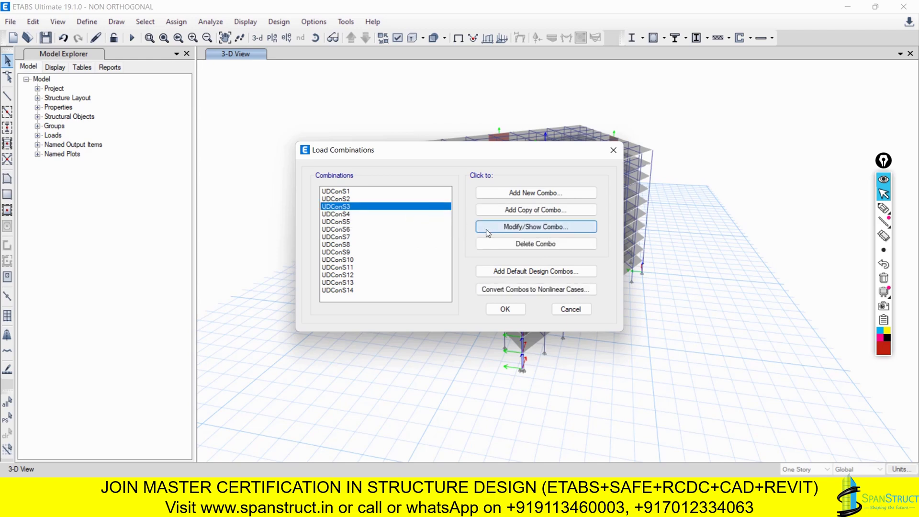
click(510, 228)
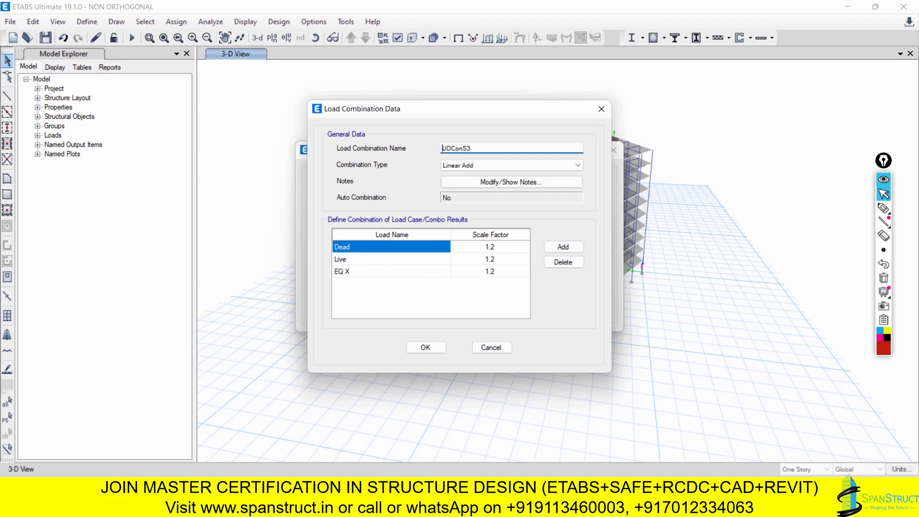
Return to page 10 of the IS 1893 PDF, underline the first combination's 1.2 factor and circle its 0.3 ELY term in red
key(alt+Tab)
scroll(566, 257, down, 5)
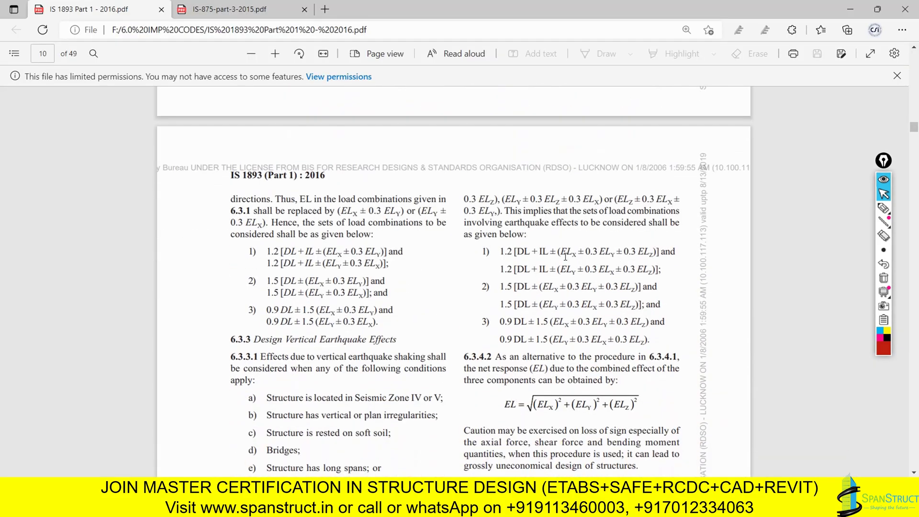
click(884, 207)
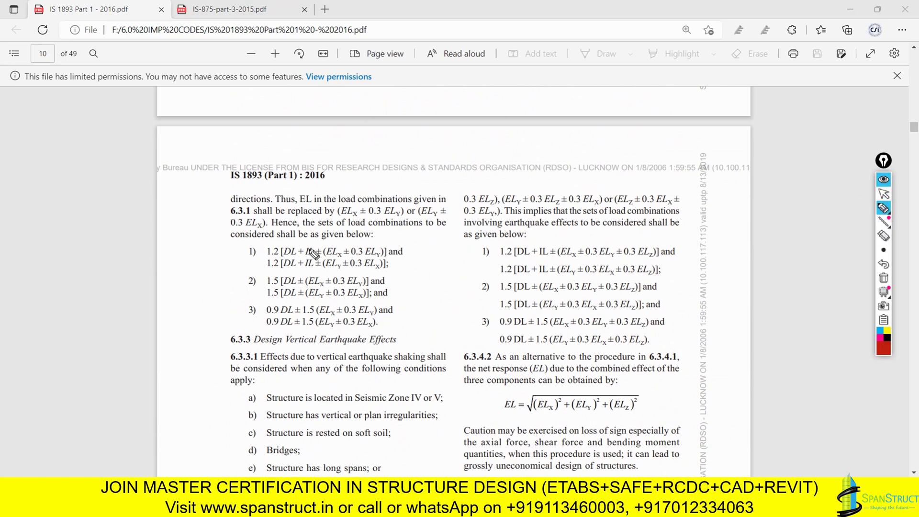
drag(260, 258, 277, 254)
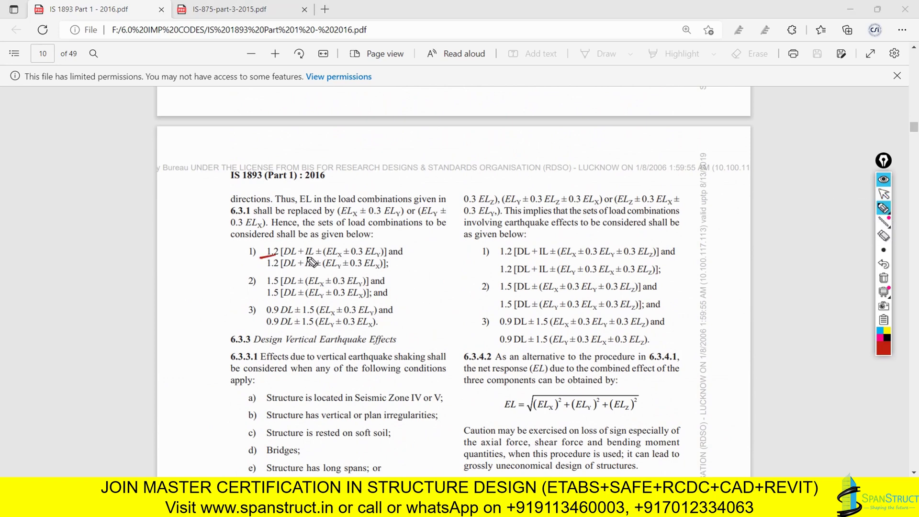
click(377, 243)
mouse_move(378, 242)
mouse_down()
mouse_move(355, 242)
mouse_move(347, 258)
mouse_move(390, 256)
mouse_move(391, 242)
mouse_up()
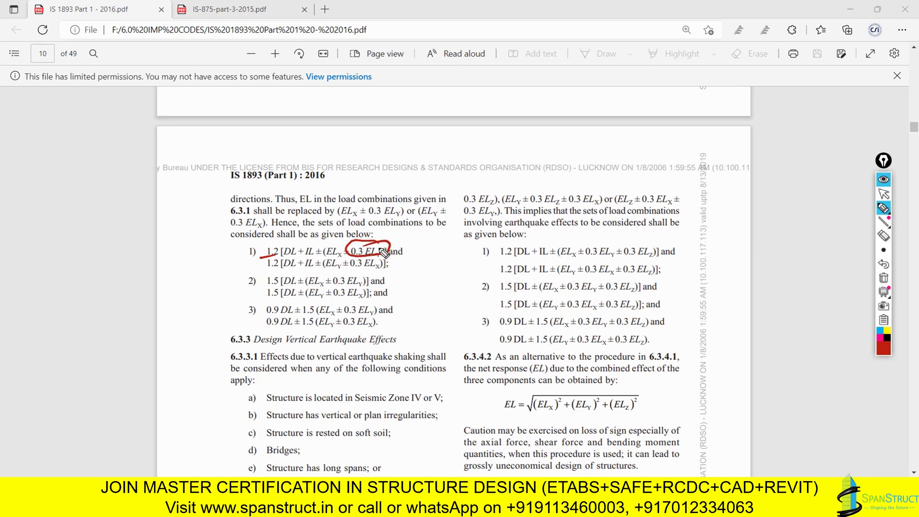
Circle the first combination's 0.3 ELY term once more and clear all pen marks from the page
drag(374, 245, 344, 252)
click(880, 281)
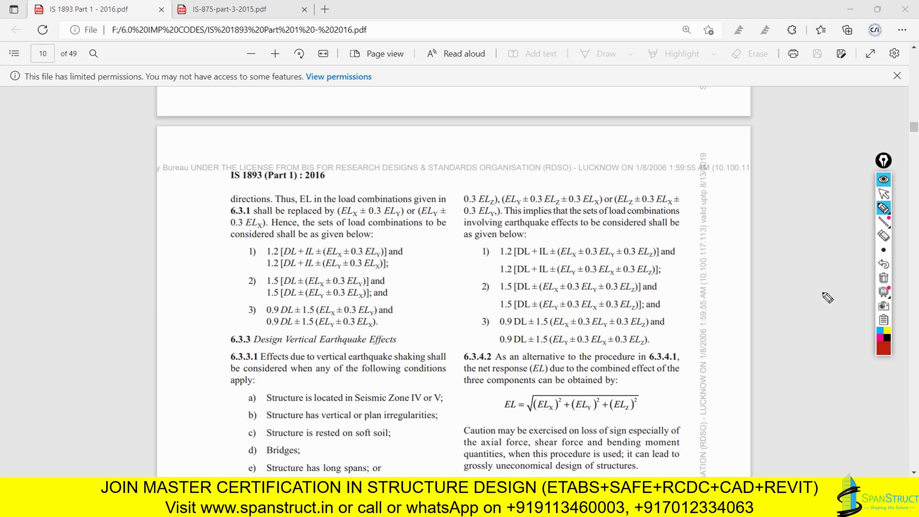
click(883, 194)
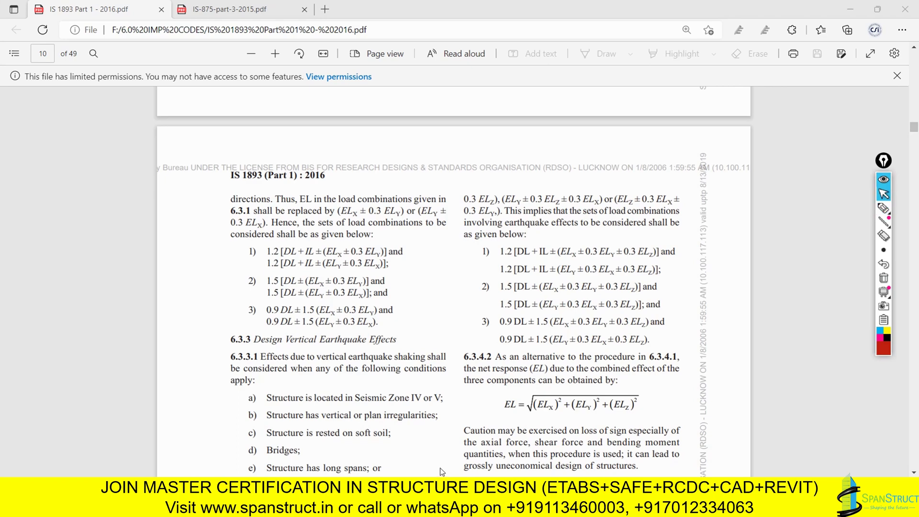
Switch to the NON ORTHOGONAL model in ETABS and add the EQ Y load case to combination UDConS3
mouse_move(538, 506)
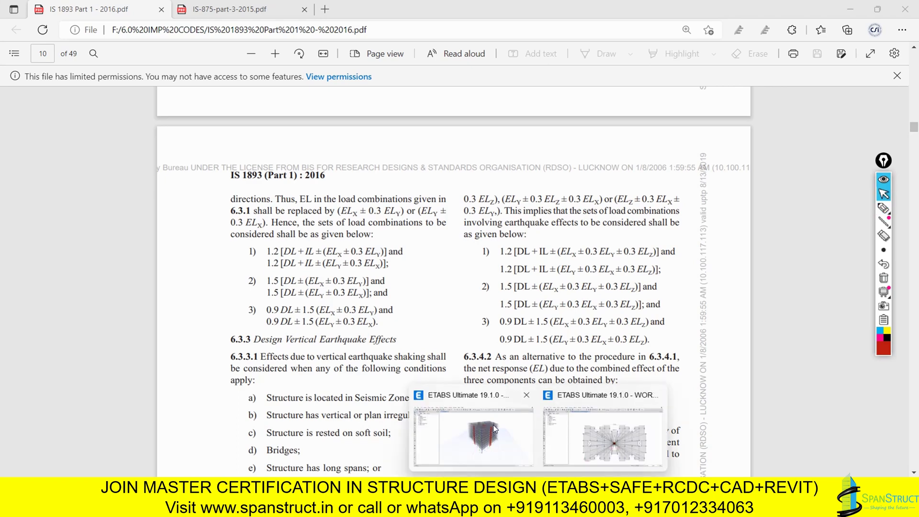
click(575, 447)
click(561, 248)
click(561, 248)
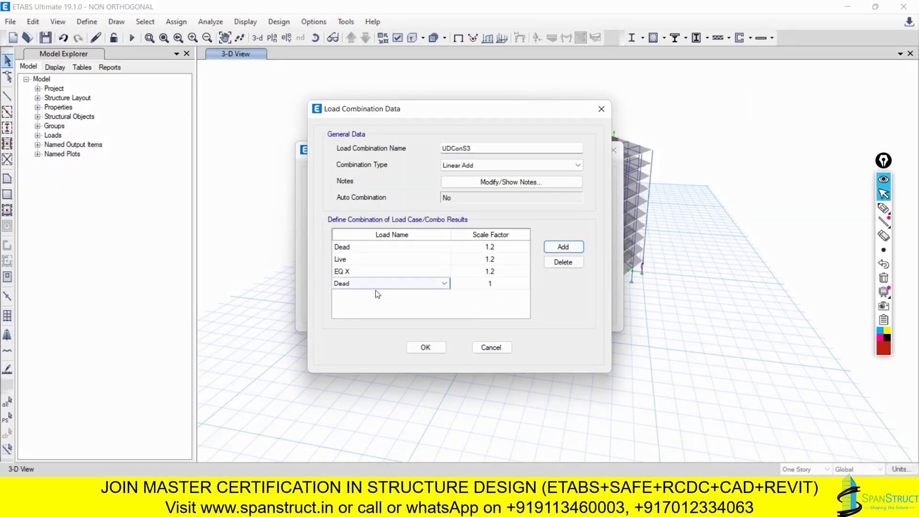
click(378, 284)
click(352, 424)
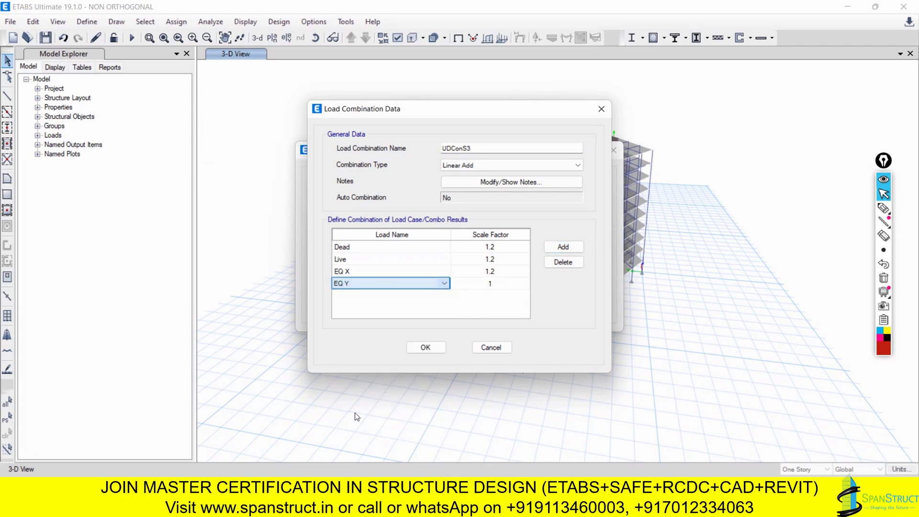
Set UDConS3's EQ Y scale factor to 1.2*0.3 and accept the combination
click(486, 285)
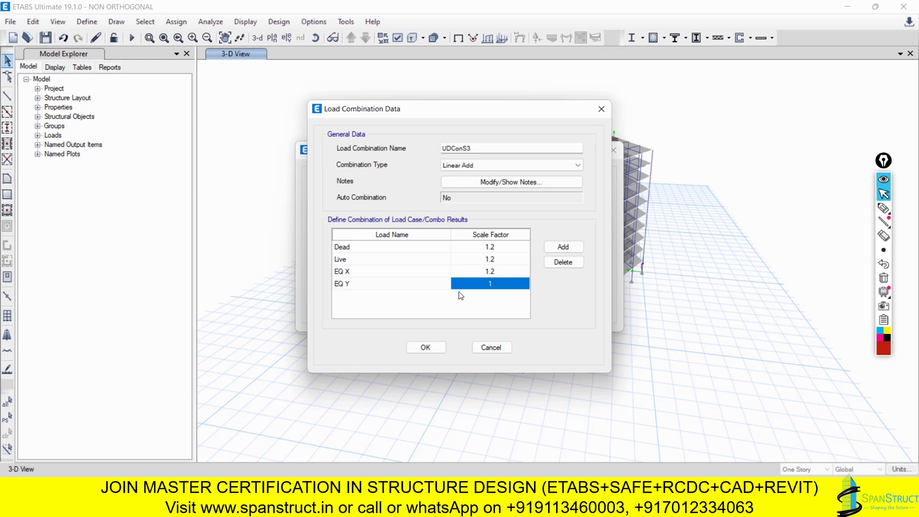
click(500, 285)
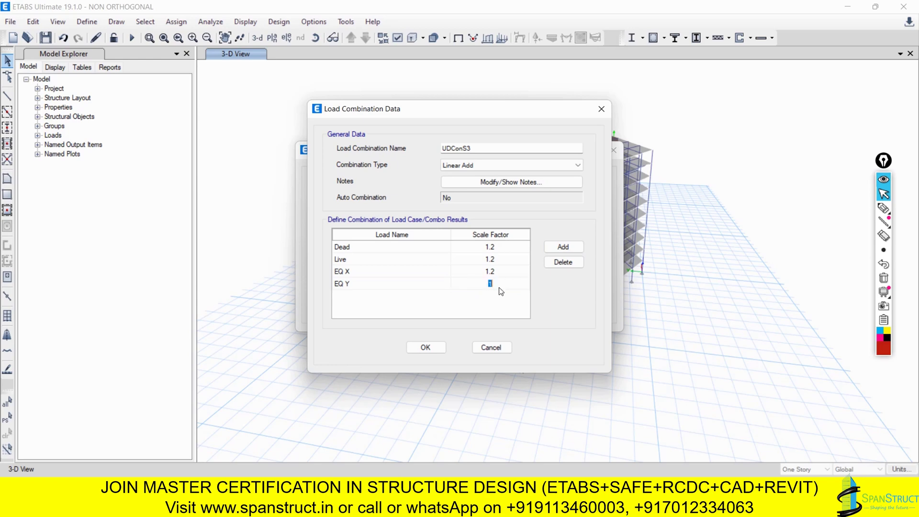
text(.2)
text(*0.3)
key(Return)
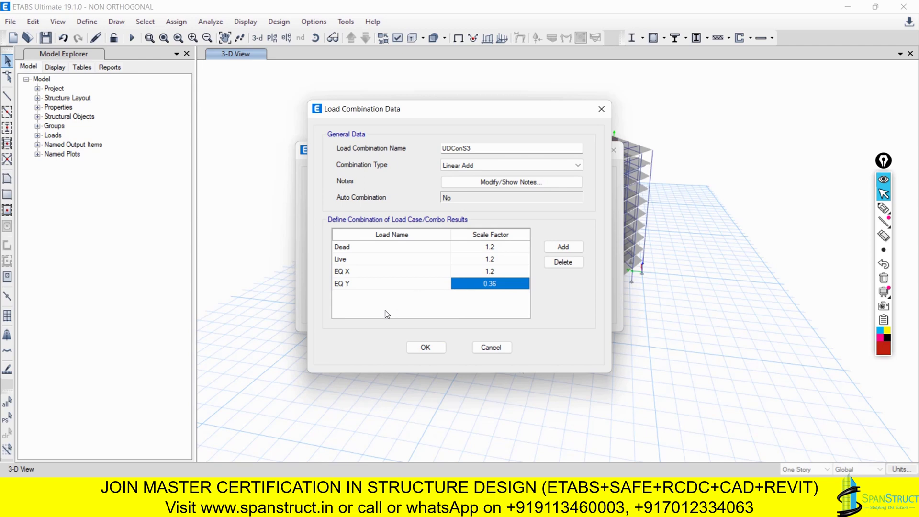
click(425, 346)
Open load combination UDConS4 for editing and add the EQ Y load case to it
click(370, 214)
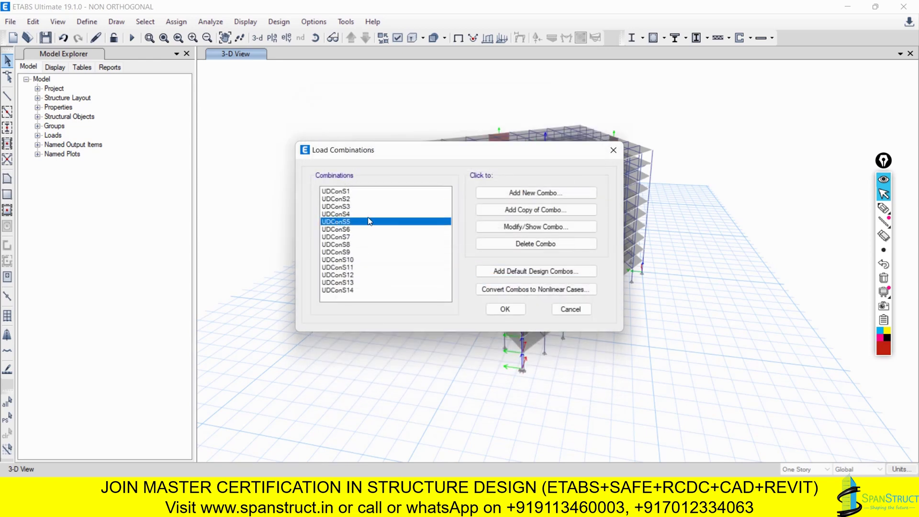
click(506, 225)
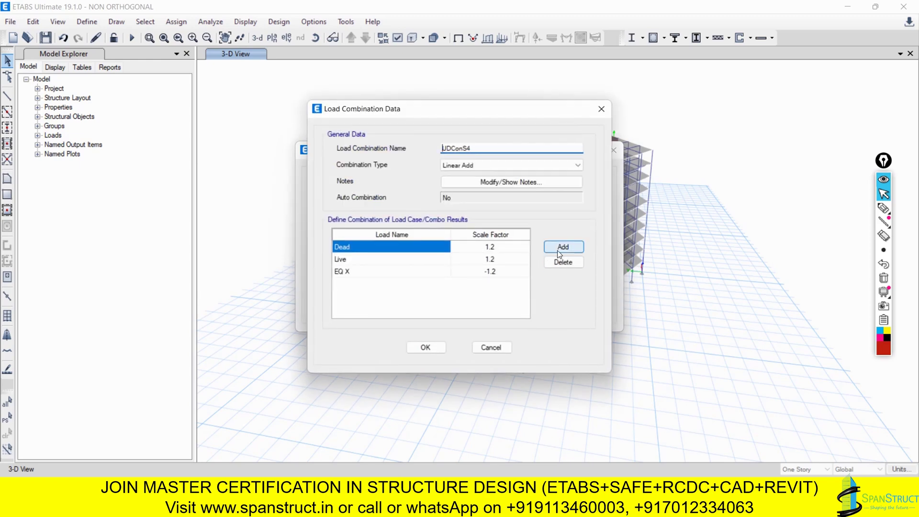
click(559, 247)
click(397, 283)
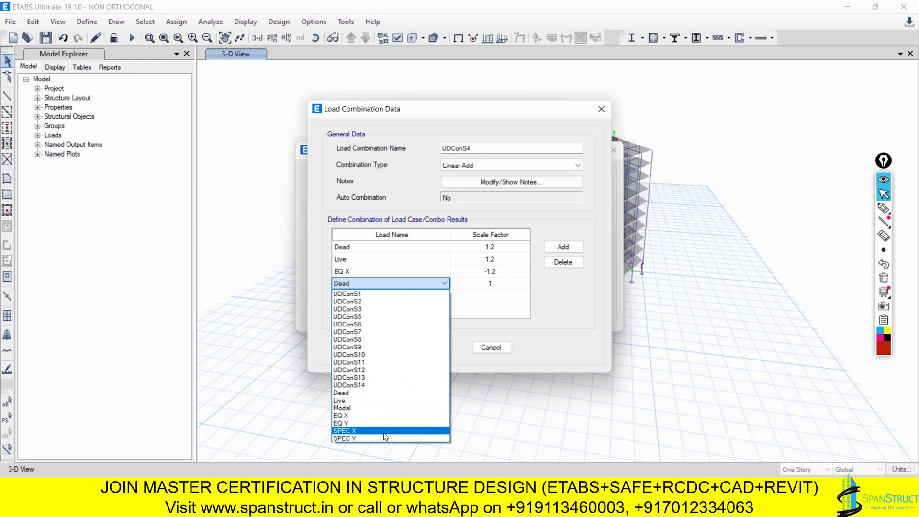
click(356, 424)
Set UDConS4's EQ Y scale factor to -1.2*0.3
click(479, 283)
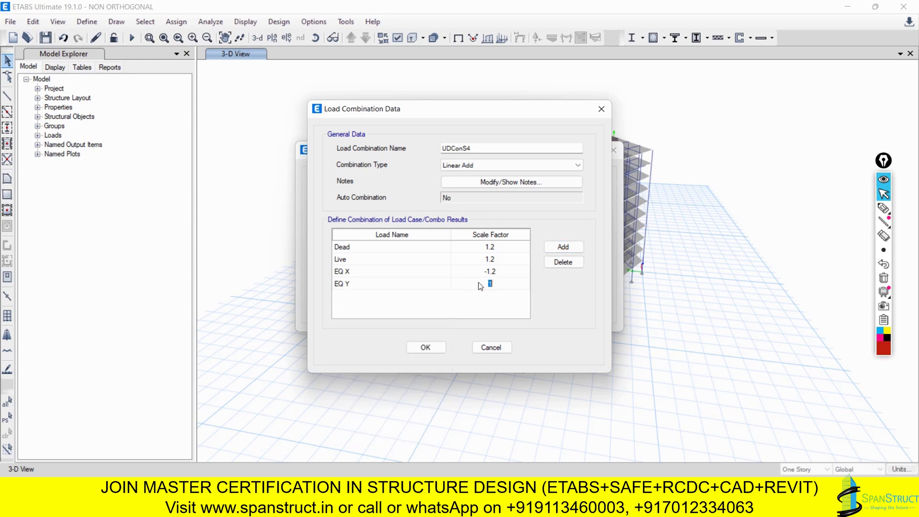
text(-1.2)
key(Delete)
text(*0.3)
key(Return)
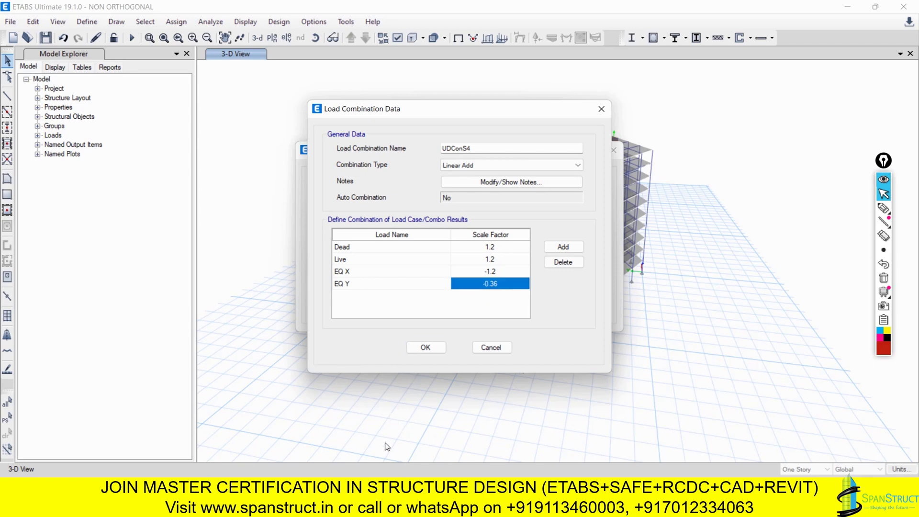
Return to the IS 1893 PDF, circle the ± sign before 0.3 ELY in the first combination, and clear the mark
key(alt+Tab)
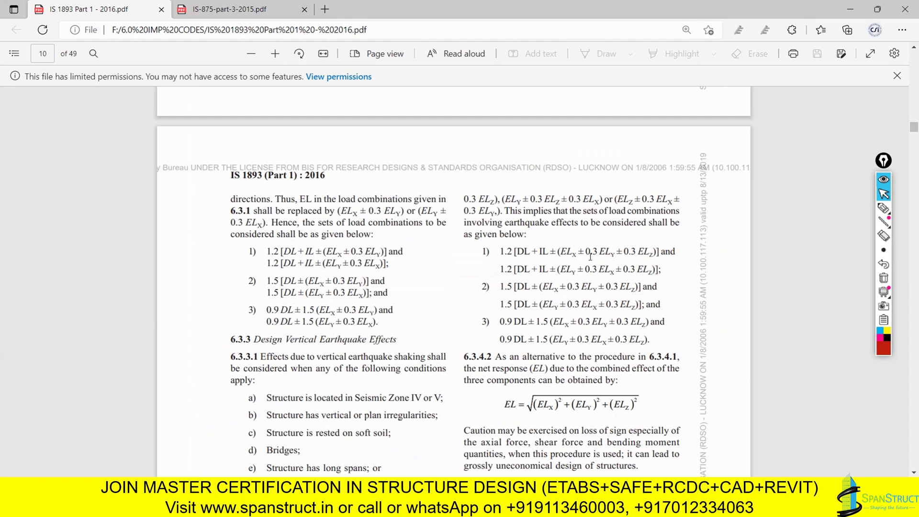
click(882, 211)
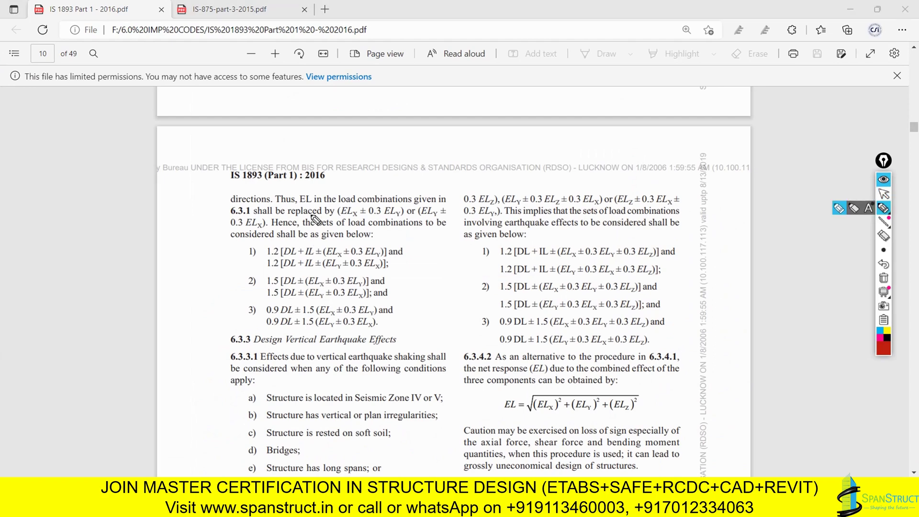
mouse_move(352, 252)
mouse_down()
mouse_move(343, 258)
mouse_move(351, 243)
mouse_up()
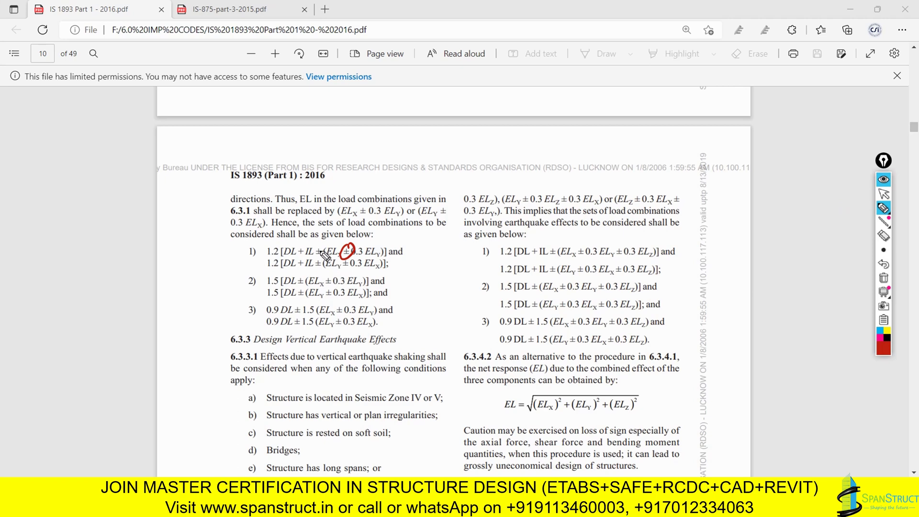
click(883, 278)
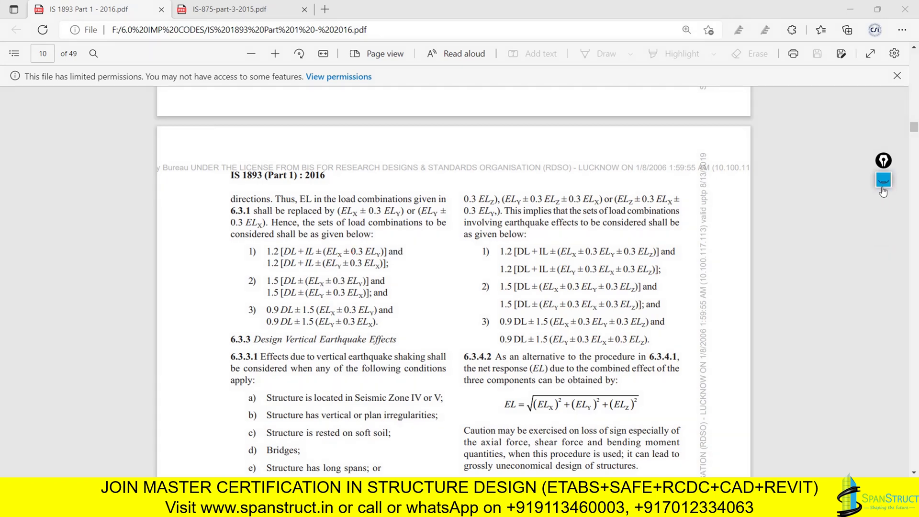
click(882, 193)
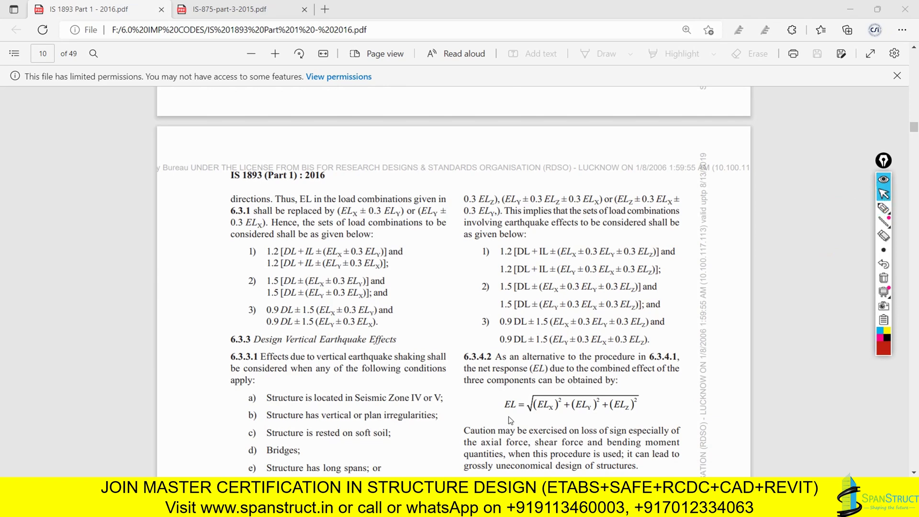
Return to ETABS, enter -.36 as UDConS4's EQ Y scale factor and accept the combination
click(605, 450)
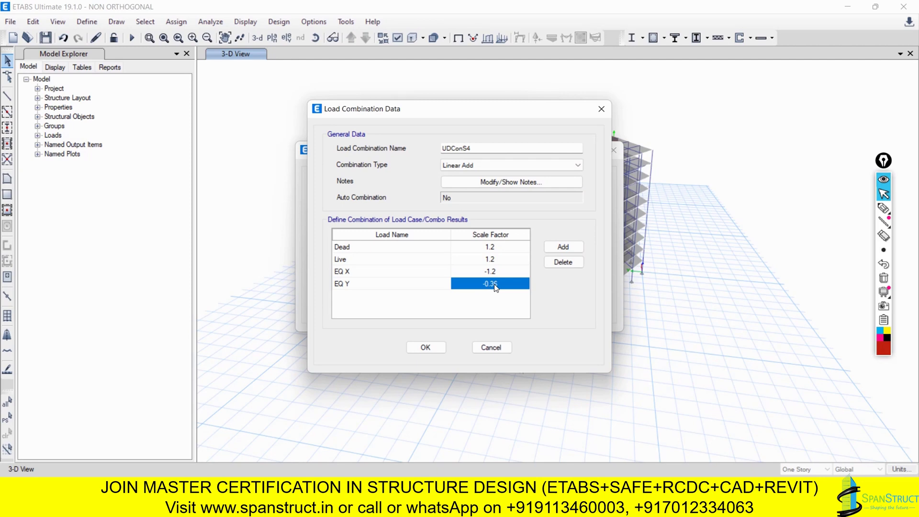
click(342, 342)
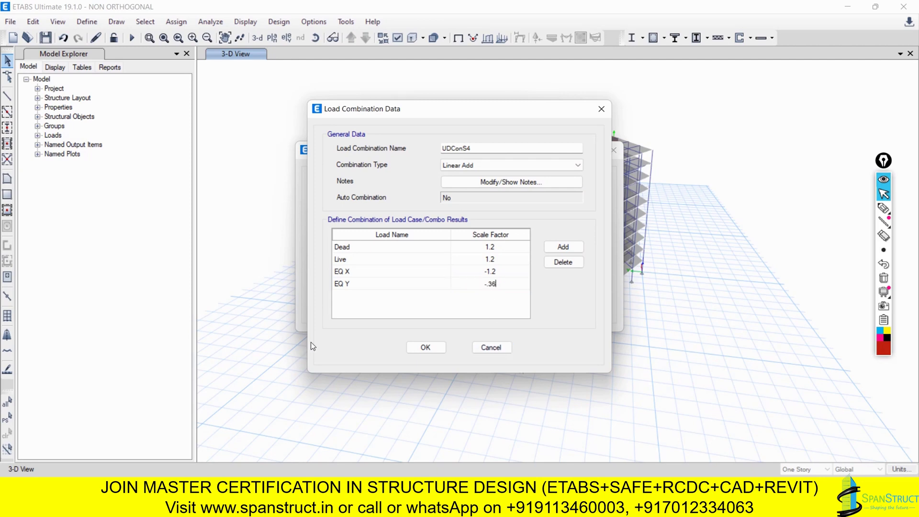
click(425, 347)
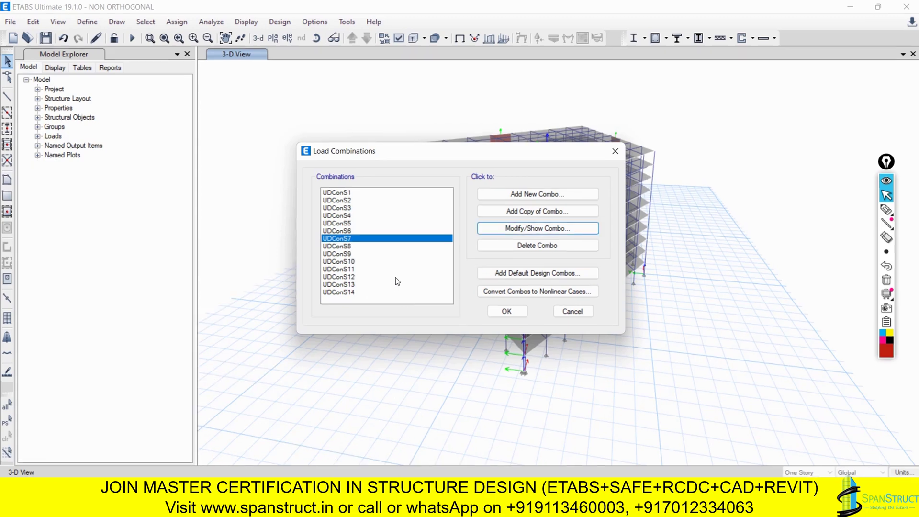
click(386, 261)
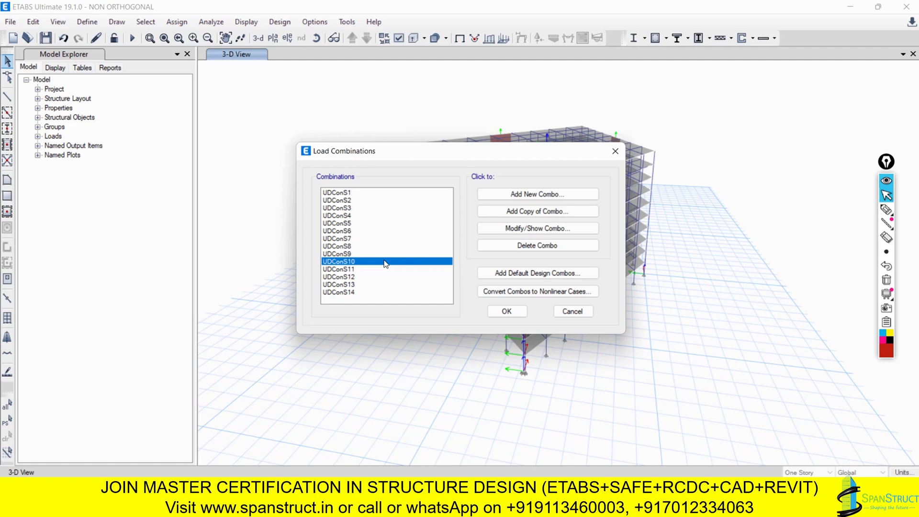
click(537, 228)
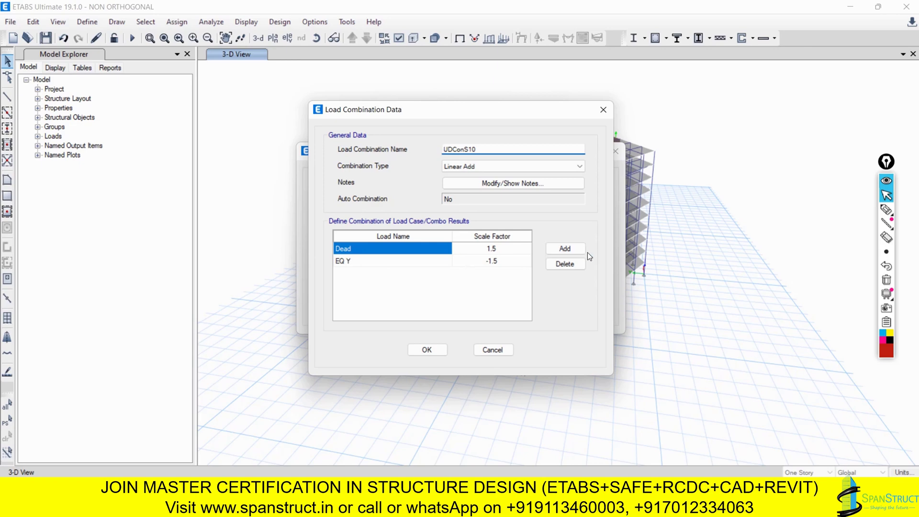
click(565, 248)
click(445, 273)
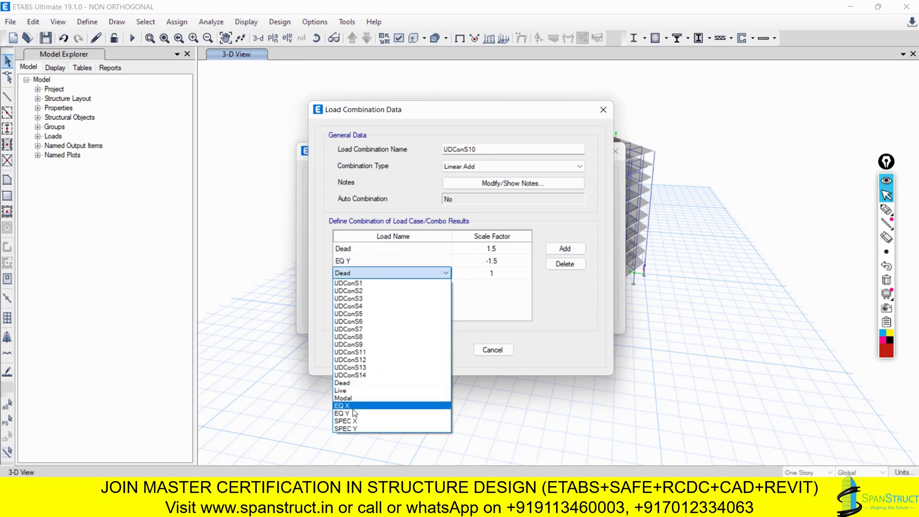
click(354, 413)
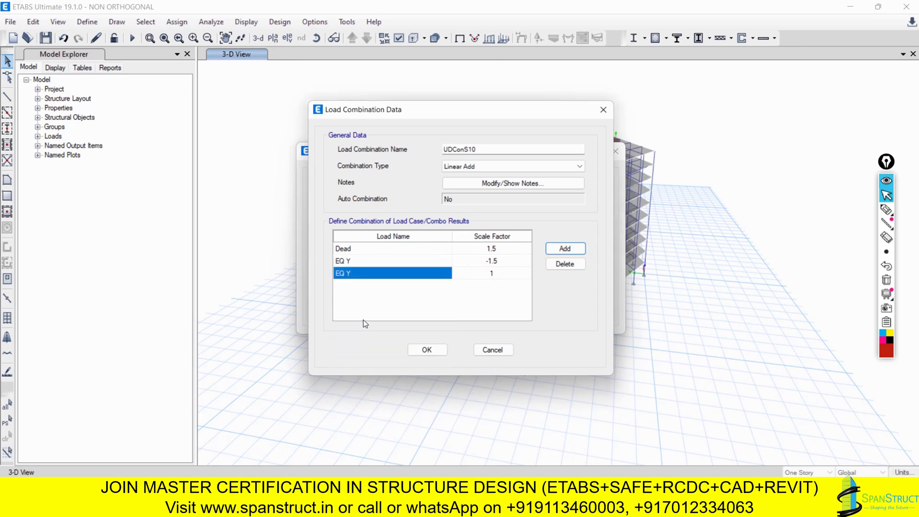
click(349, 276)
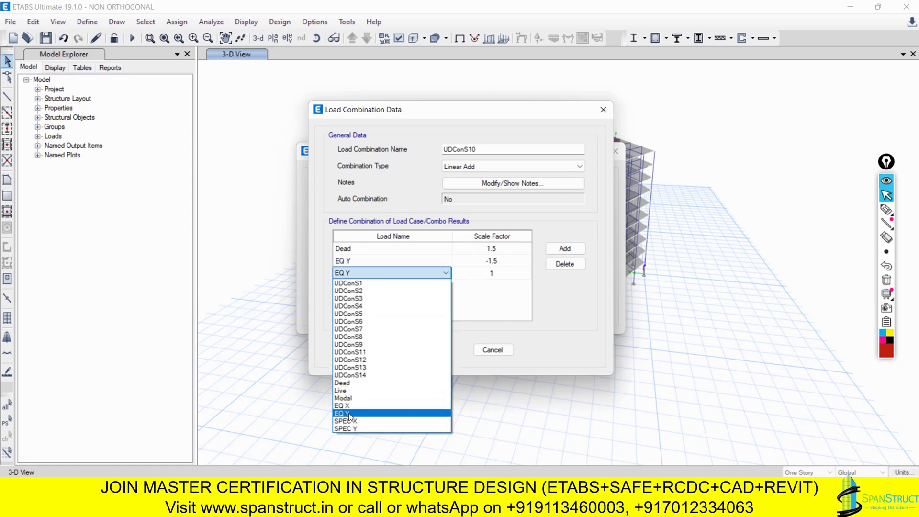
click(491, 349)
click(492, 350)
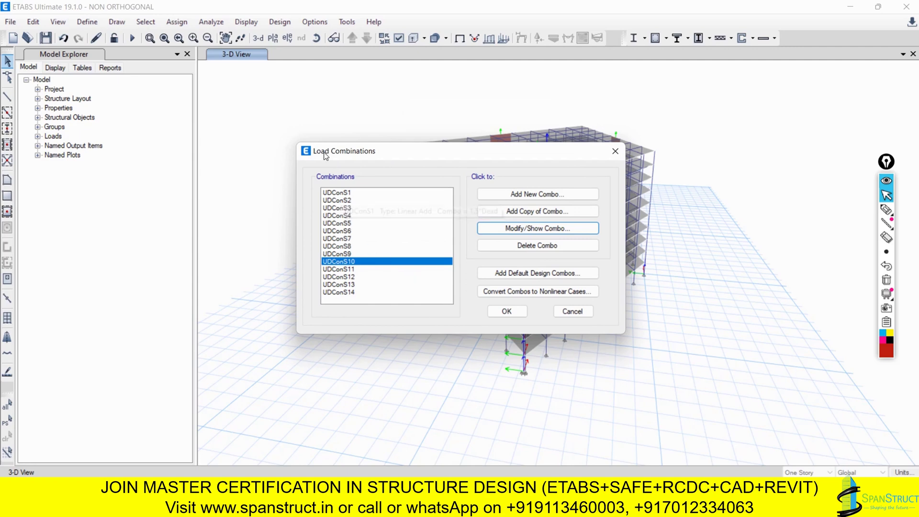
Open load combination UDConS10 for editing and add the EQ X load case to it
mouse_move(337, 204)
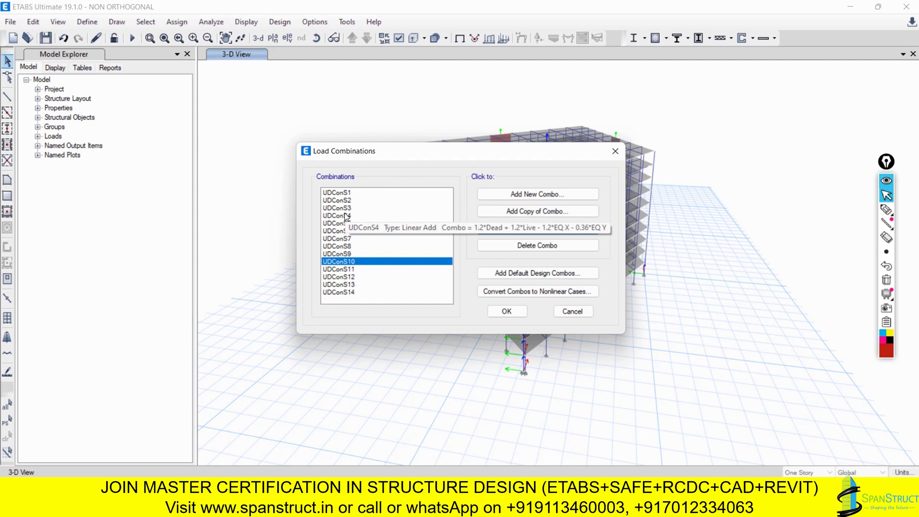
mouse_move(338, 263)
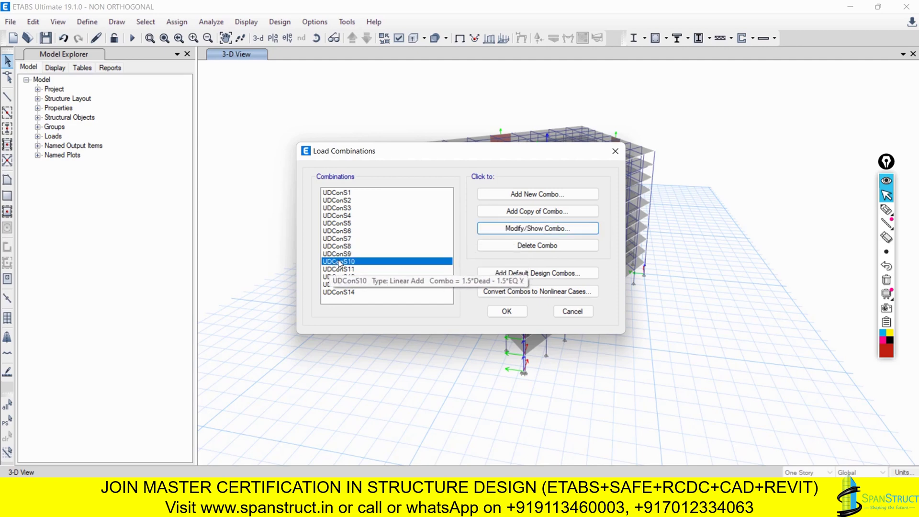
click(510, 230)
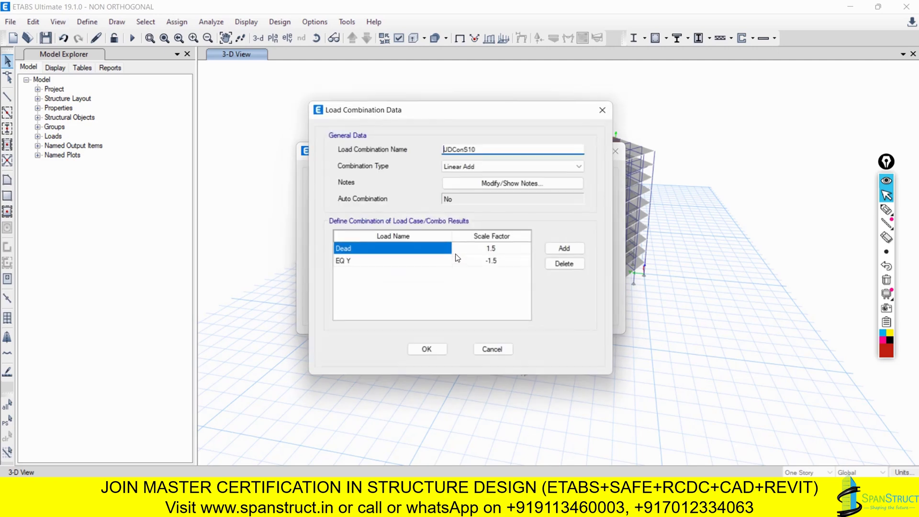
click(549, 248)
click(446, 272)
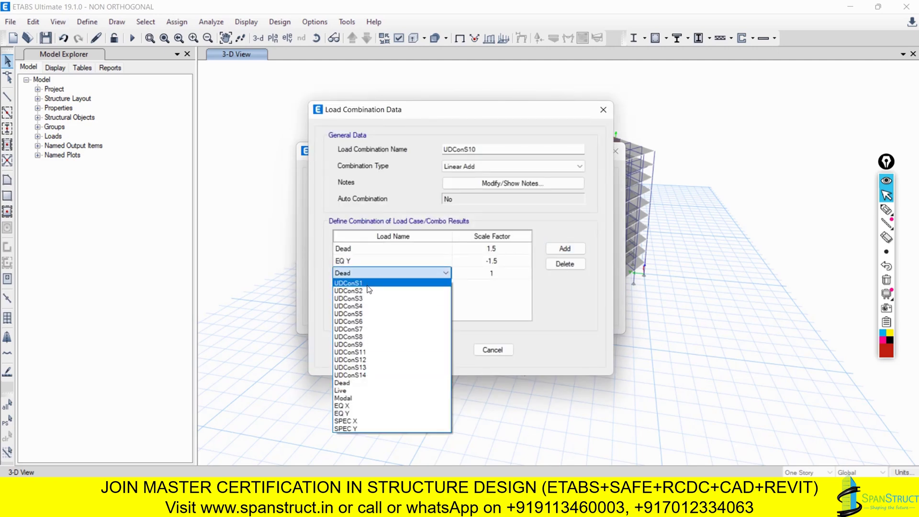
click(364, 405)
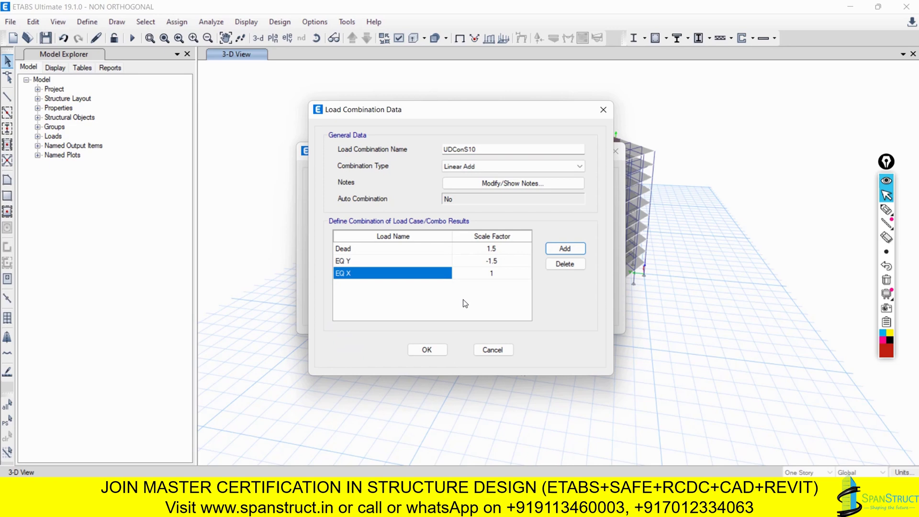
Set UDConS10's EQ X scale factor to 1.5*.3 and make it negative, giving -0.45
click(491, 274)
text(1.5)
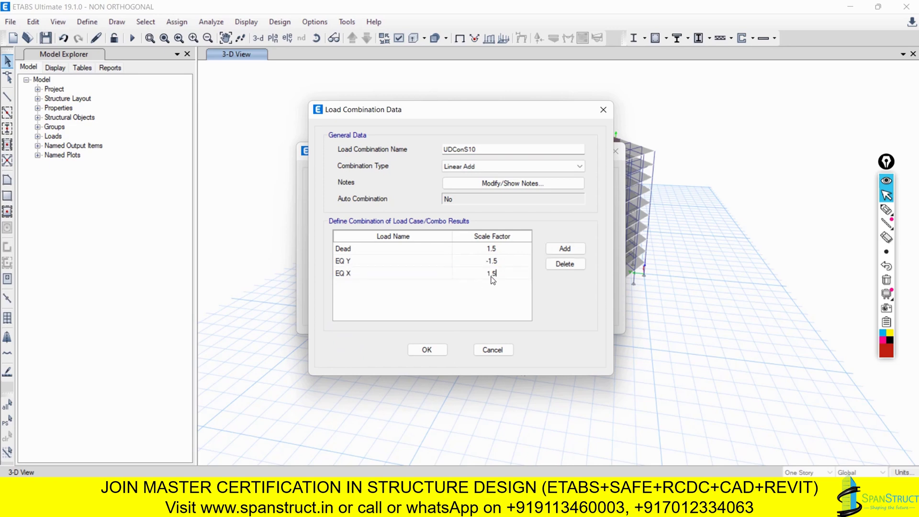
text(*.3)
key(Return)
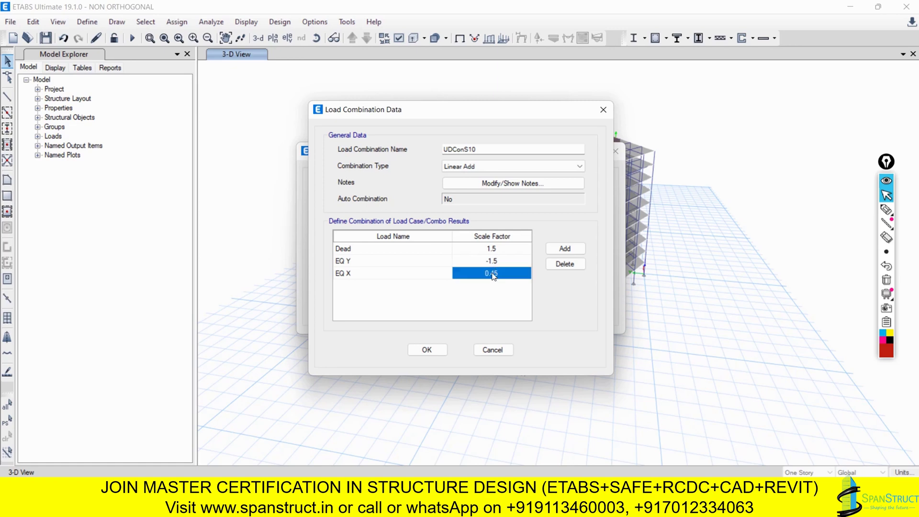
click(483, 273)
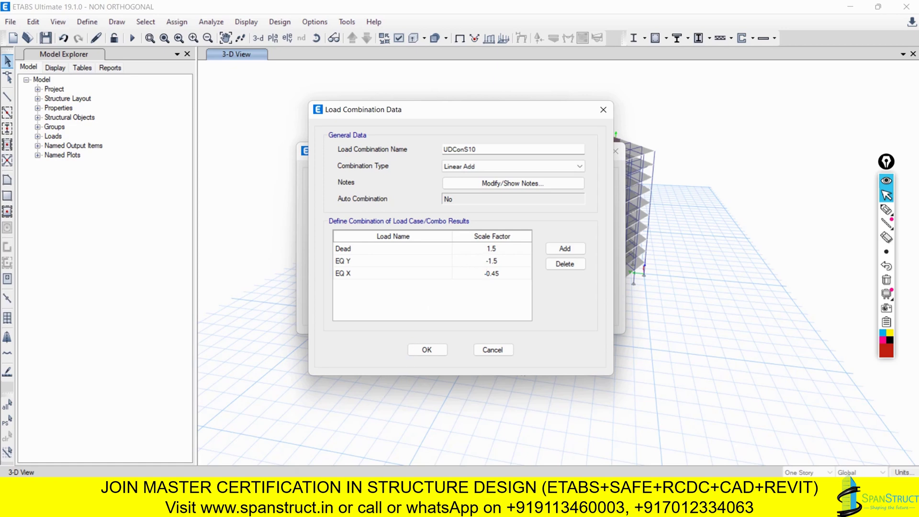
Check the load combinations in the IS 1893 PDF, return to ETABS, and discard the UDConS10 edit and all load combination changes
key(alt+Tab)
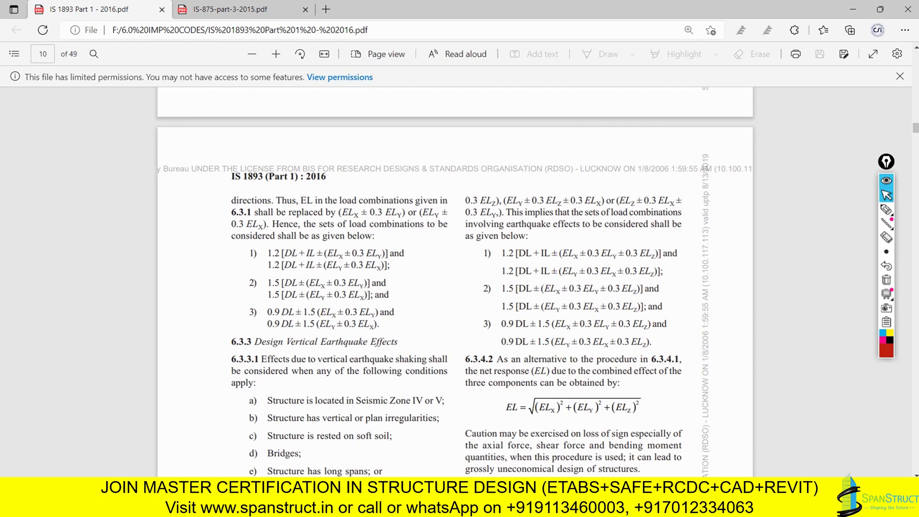
key(alt+Tab)
click(497, 344)
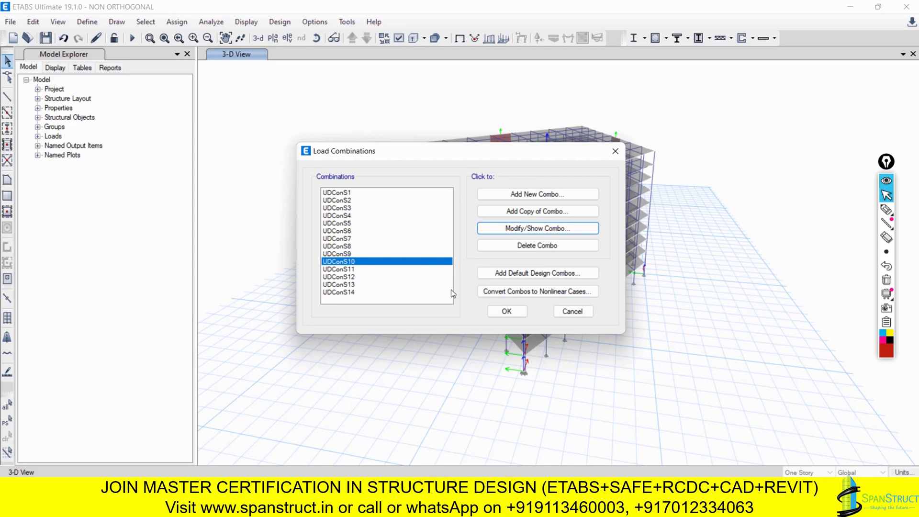
click(561, 311)
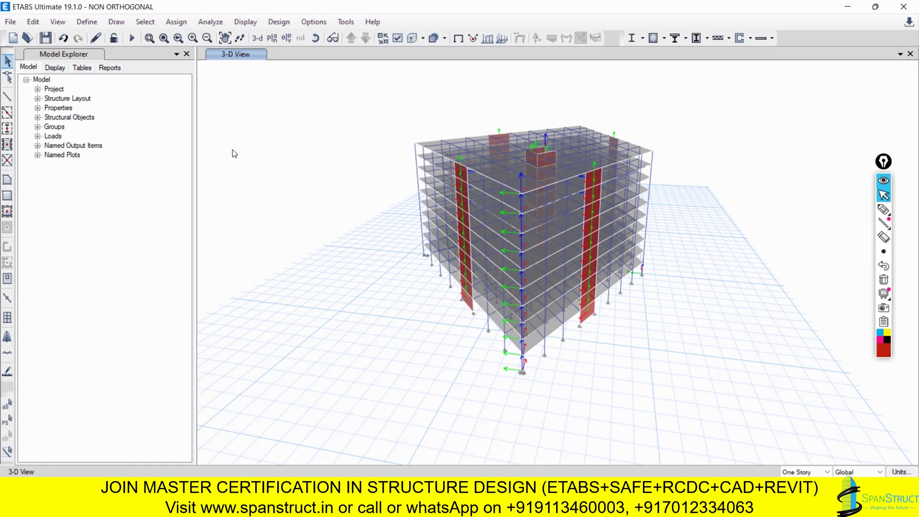
Open the EQ X linear static load case for editing
click(85, 23)
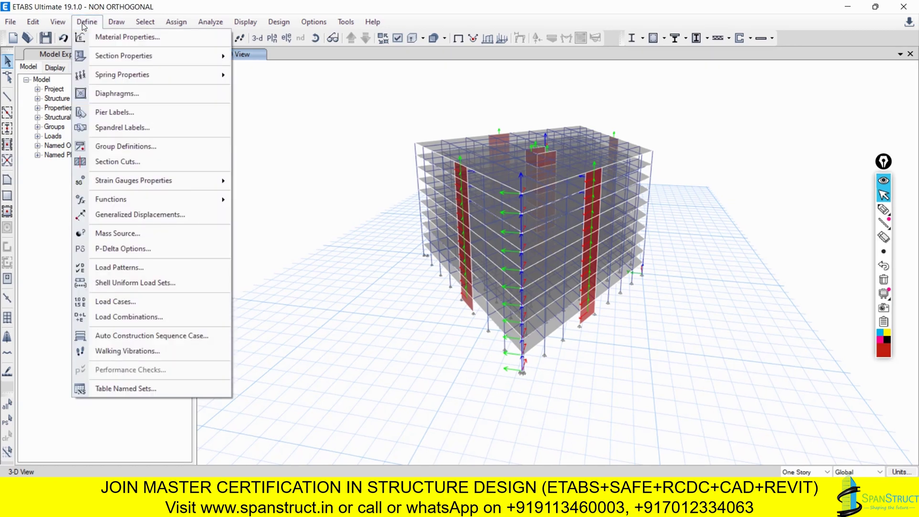
click(135, 300)
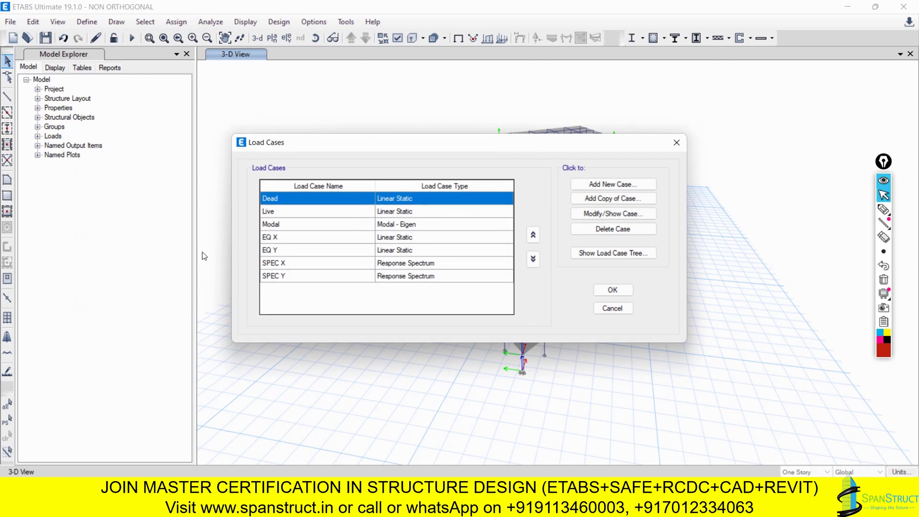
click(274, 238)
click(273, 250)
click(279, 250)
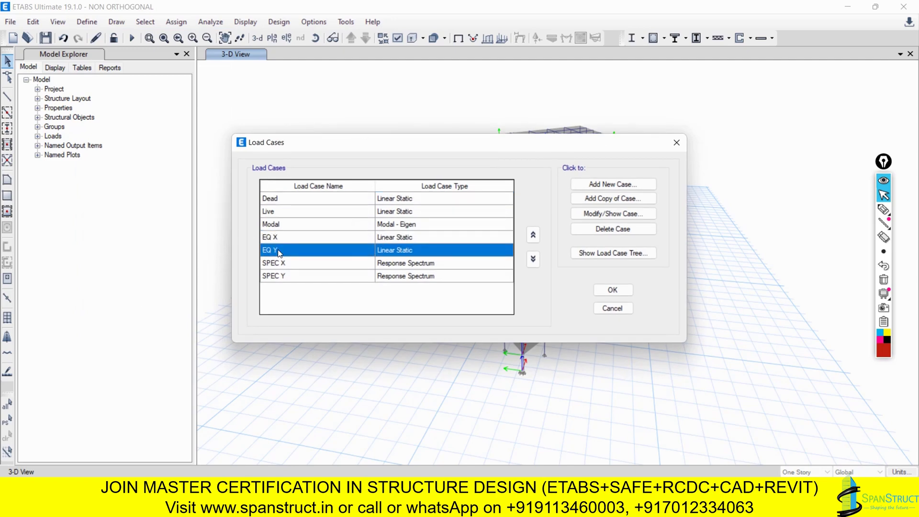
click(277, 240)
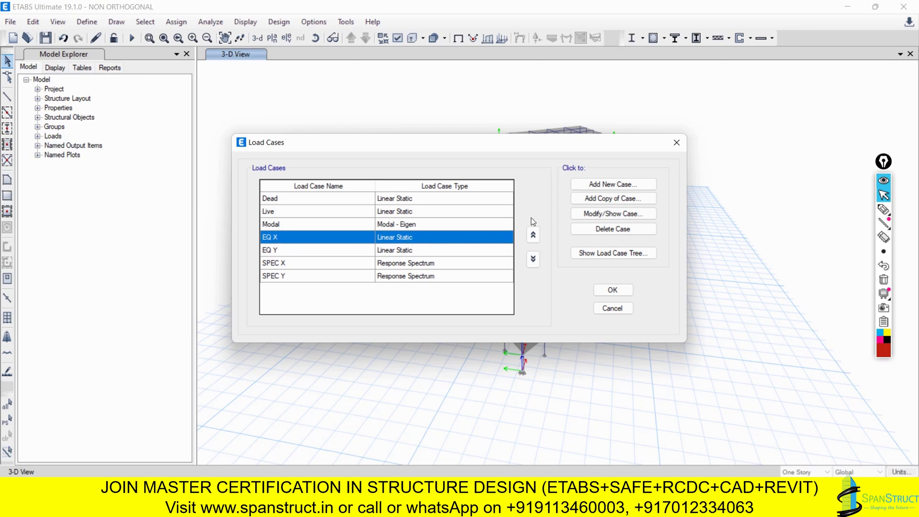
click(590, 221)
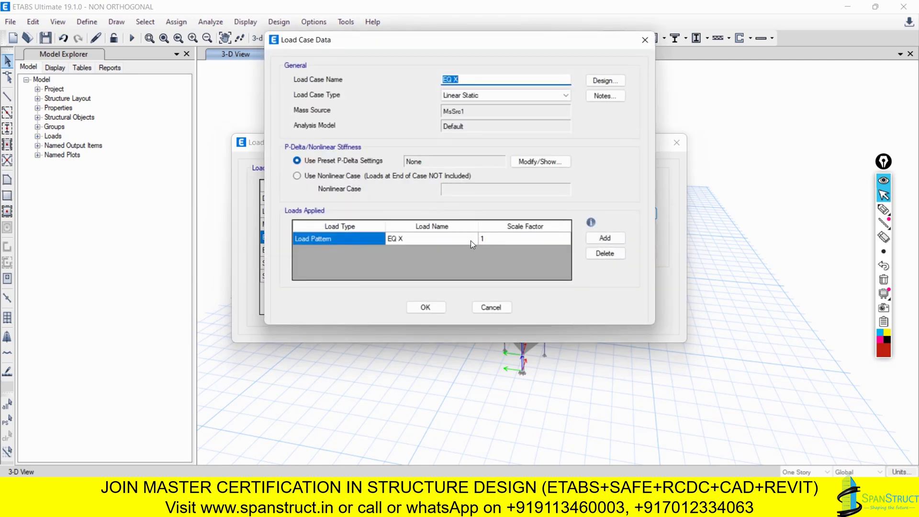
Add the EQ Y load pattern to the loads applied in the EQ X load case
click(604, 238)
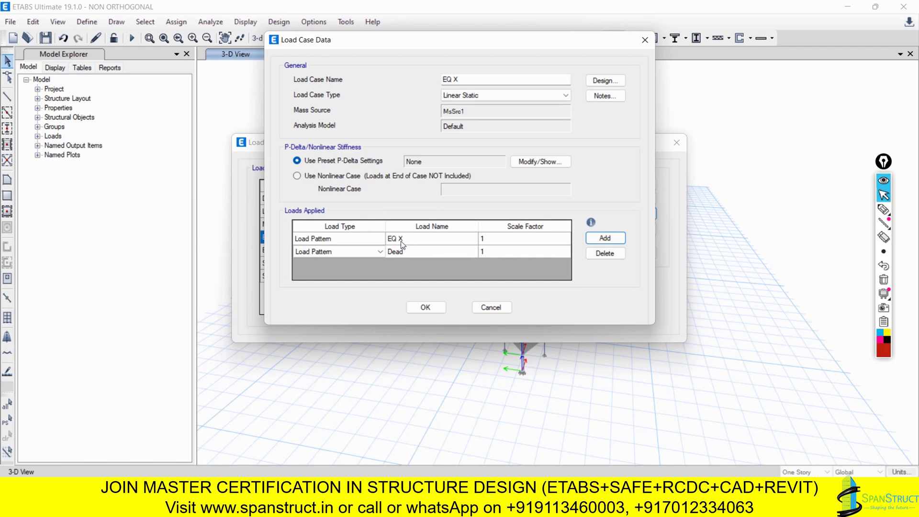
click(353, 250)
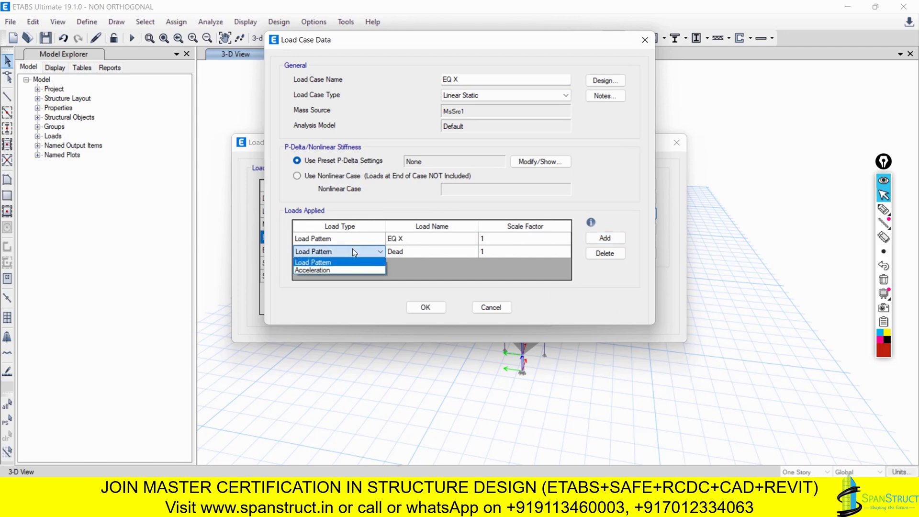
click(326, 262)
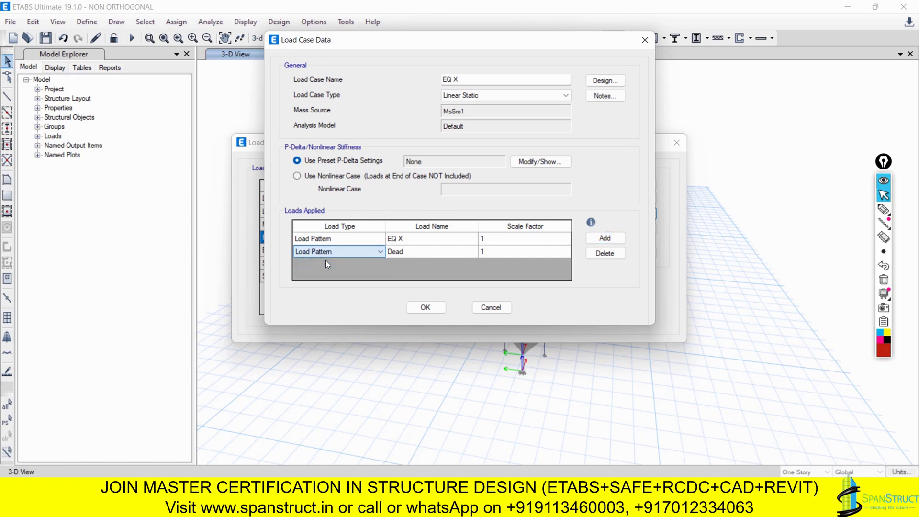
click(409, 251)
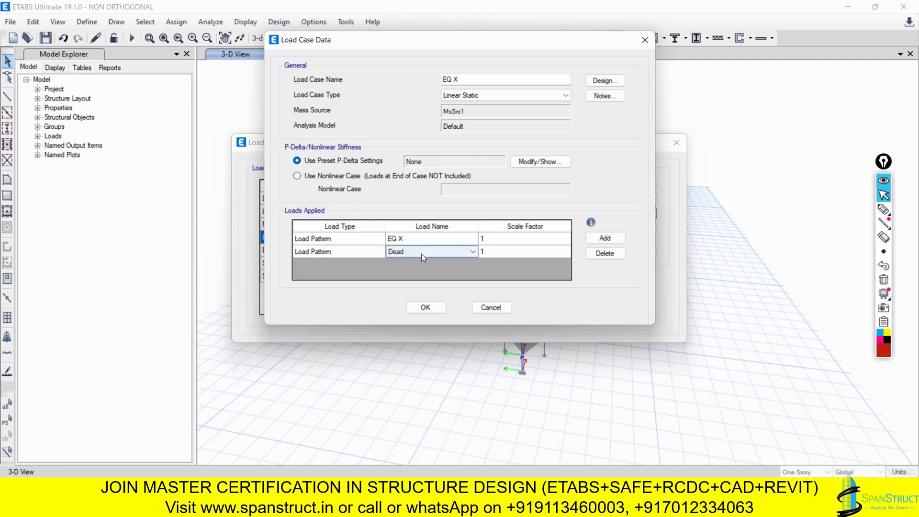
click(419, 253)
click(421, 286)
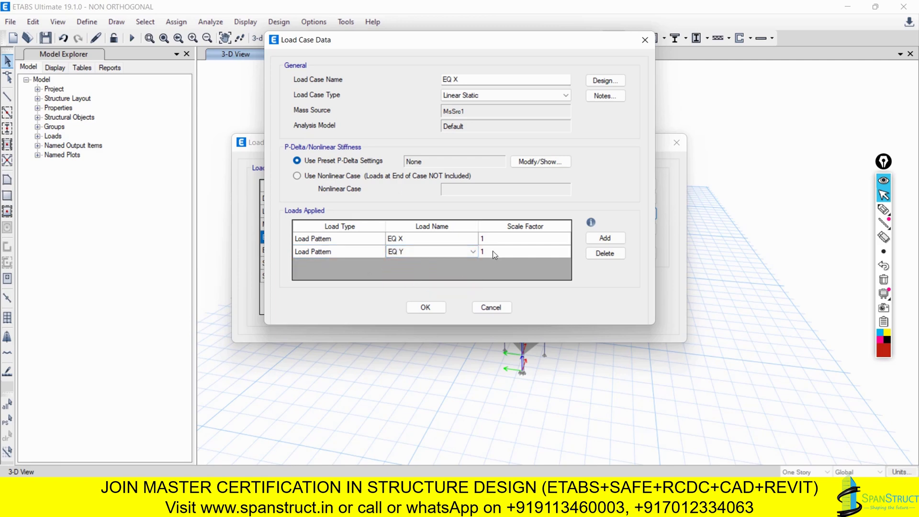
Set the EQ Y pattern's scale factor to .3 in the EQ X load case and accept the case
click(492, 251)
click(492, 249)
text(.3)
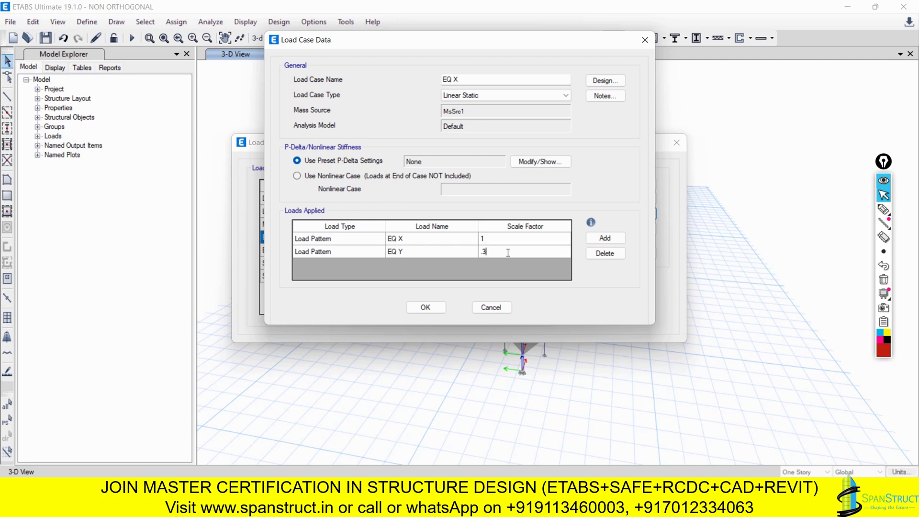
click(414, 307)
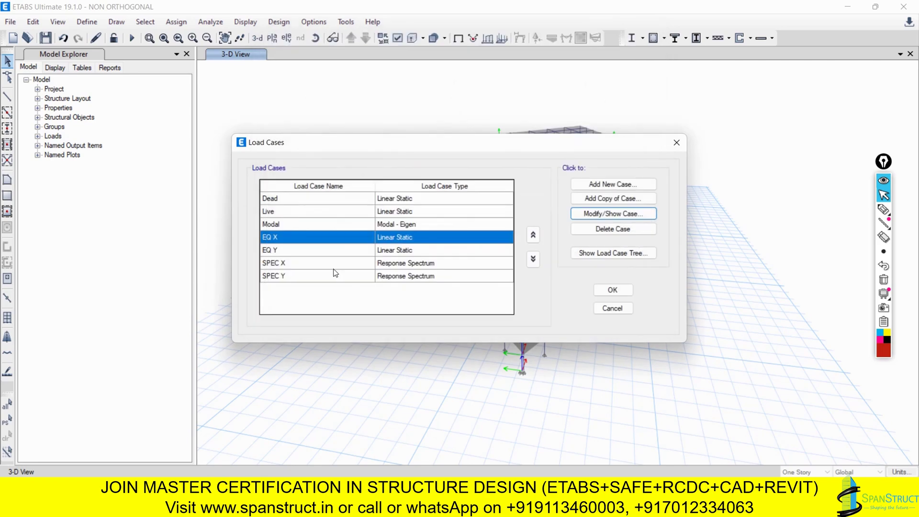
Open the EQ Y load case for editing and add the EQ X load pattern to its applied loads
click(275, 250)
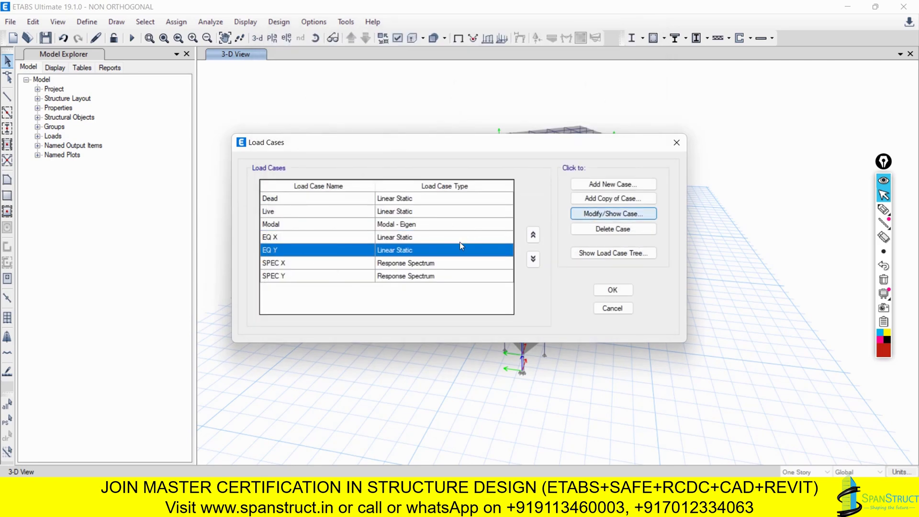
double_click(411, 254)
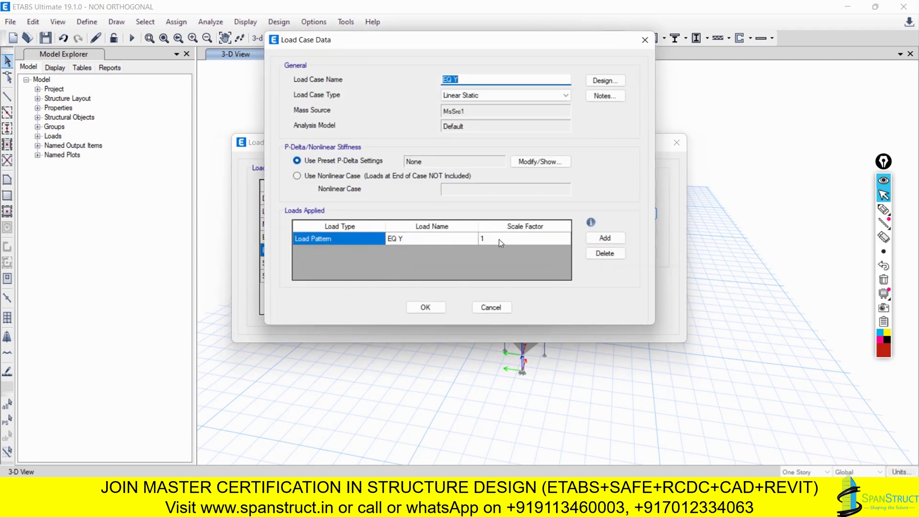
click(605, 238)
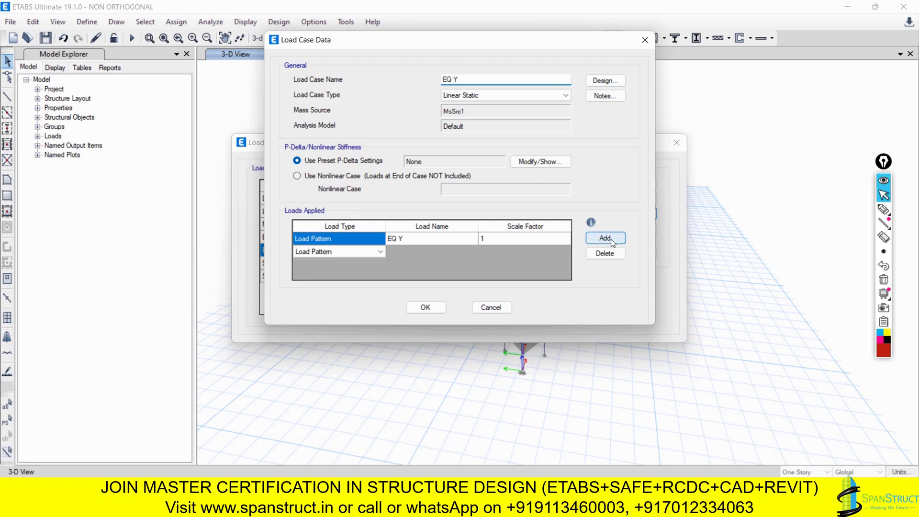
click(337, 255)
click(337, 254)
click(337, 255)
click(436, 249)
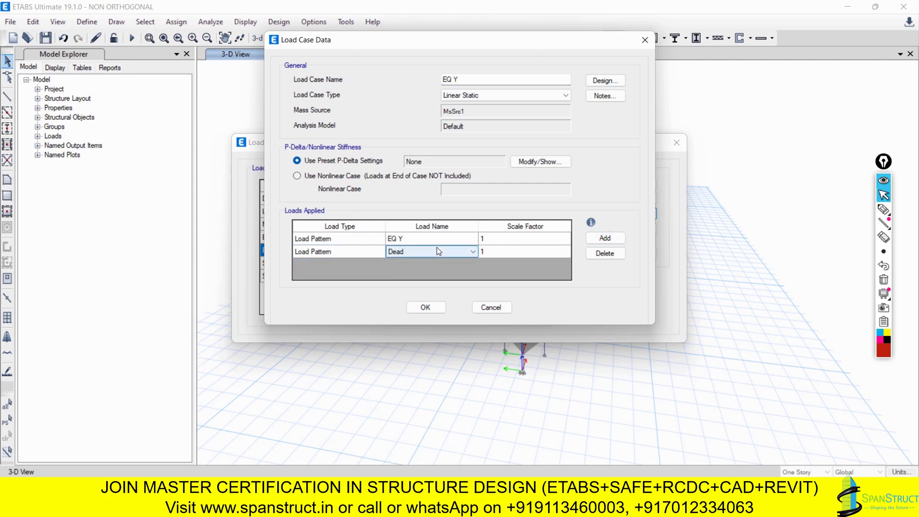
click(436, 248)
click(416, 269)
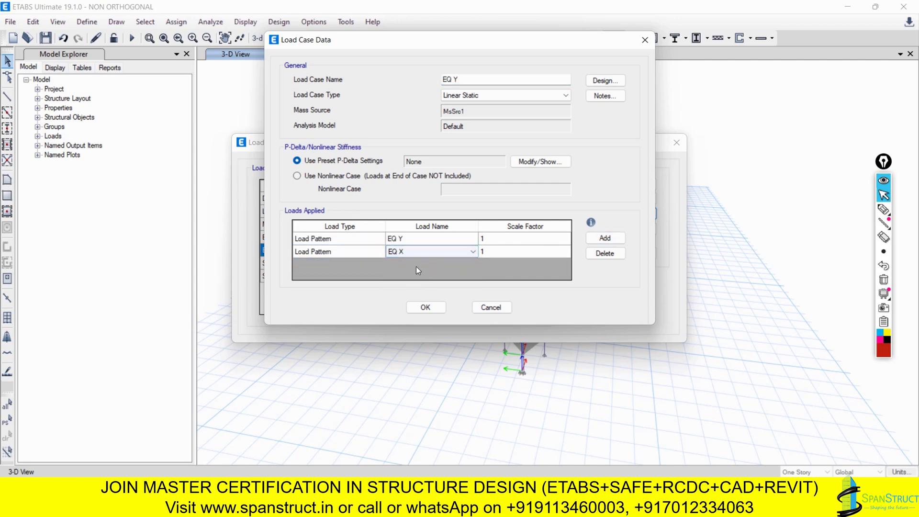
Set the EQ X pattern's scale factor to .3 in the EQ Y load case and accept the case and the load case list
click(501, 254)
click(501, 254)
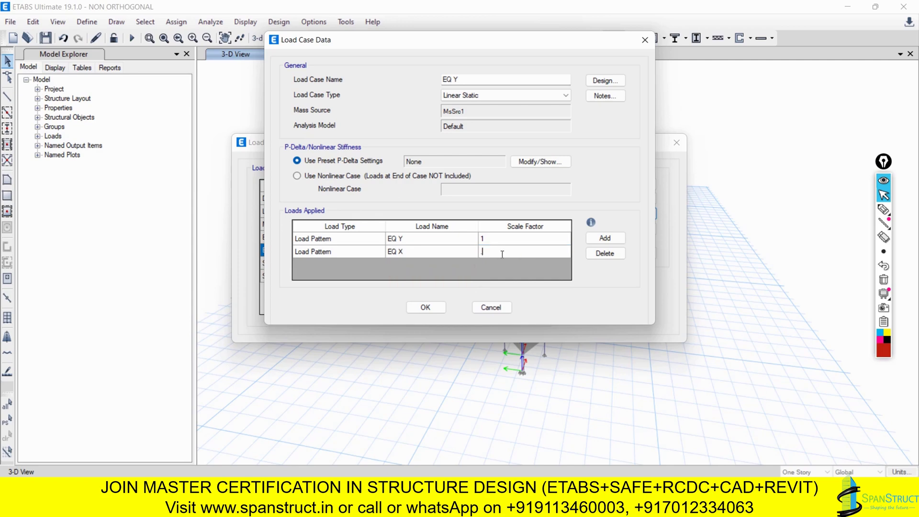
text(.3)
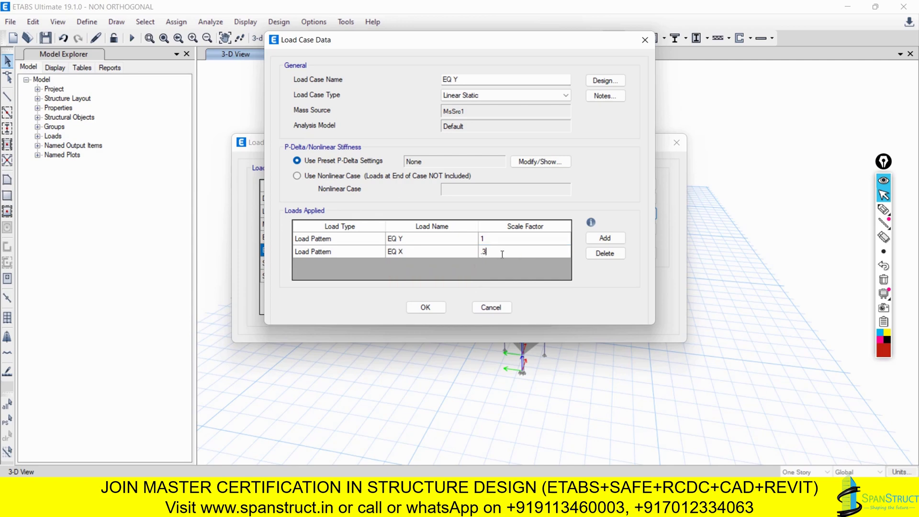
click(426, 307)
click(604, 290)
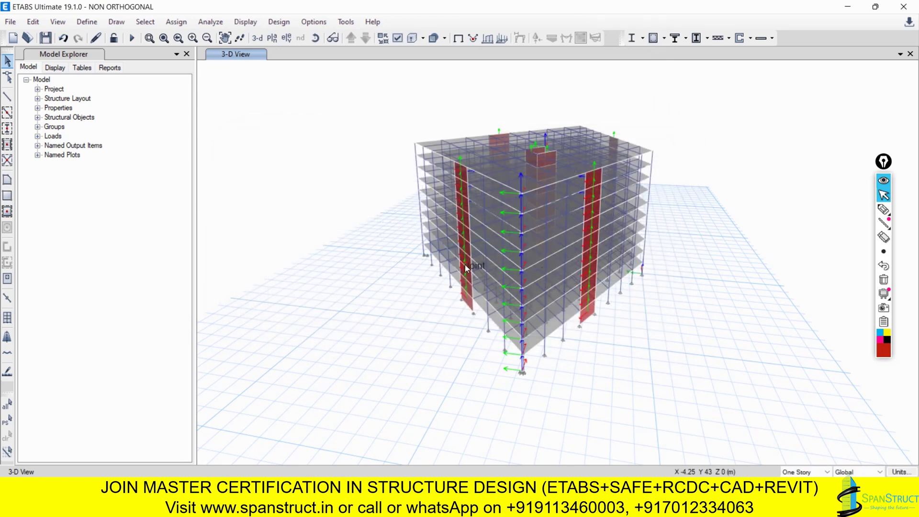
Review the IS 1893:2016 seismic loading settings of the EQ X and EQ Y load patterns
scroll(444, 188, up, 2)
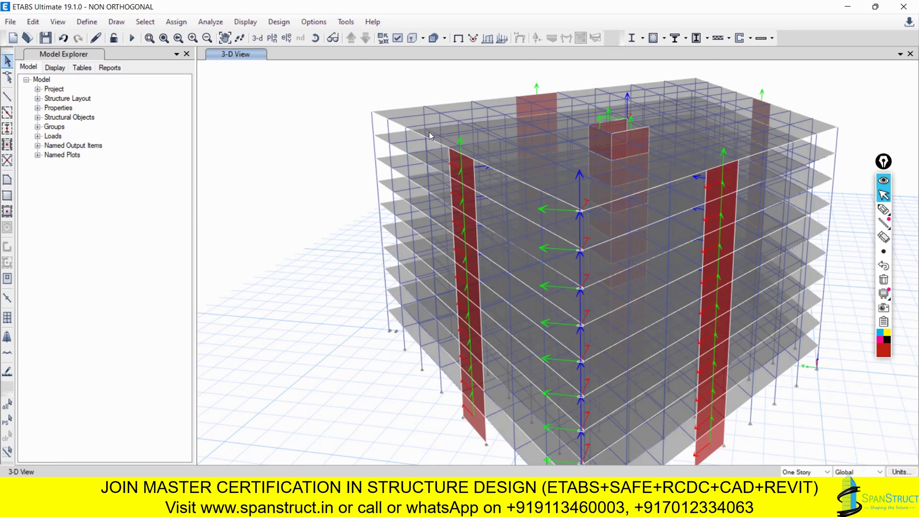
scroll(429, 131, down, 2)
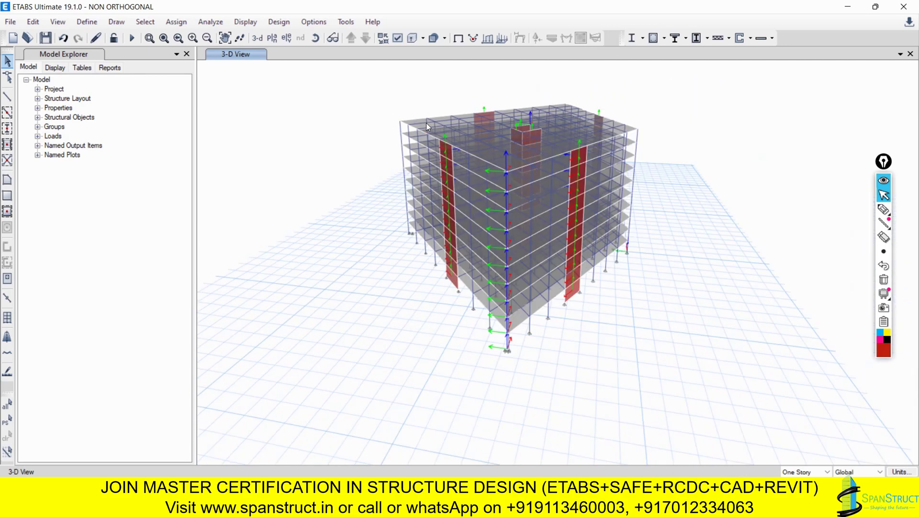
scroll(432, 109, up, 3)
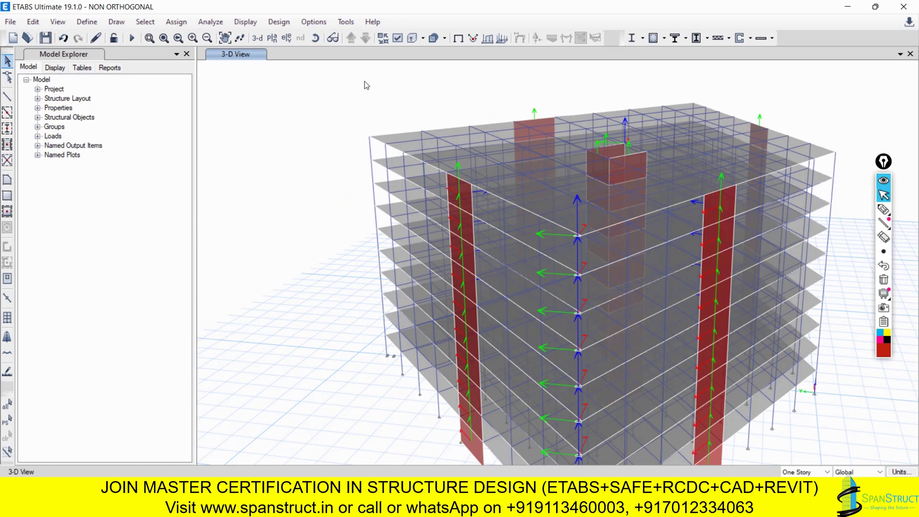
click(87, 22)
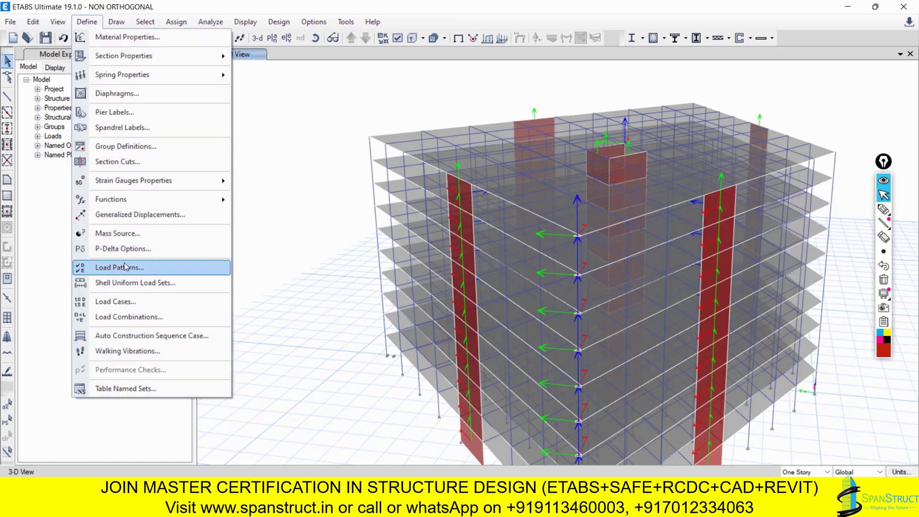
click(128, 268)
click(245, 242)
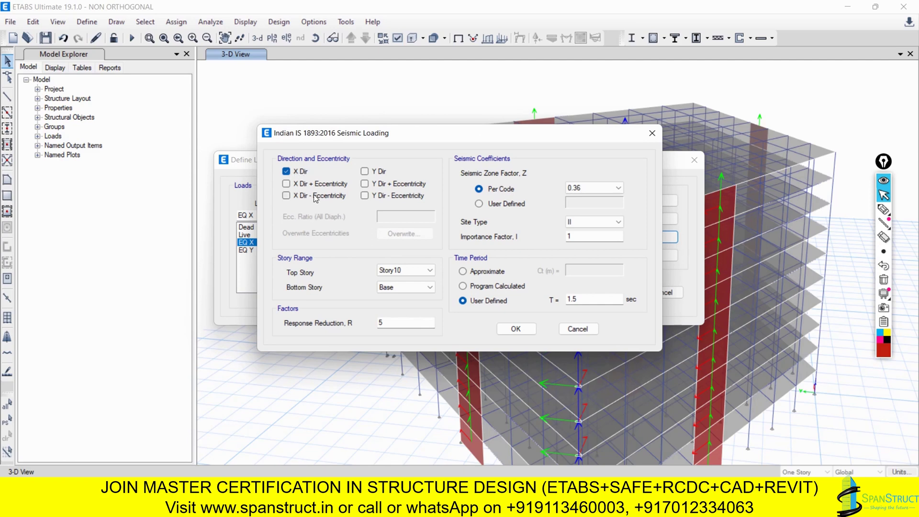
click(568, 330)
click(286, 250)
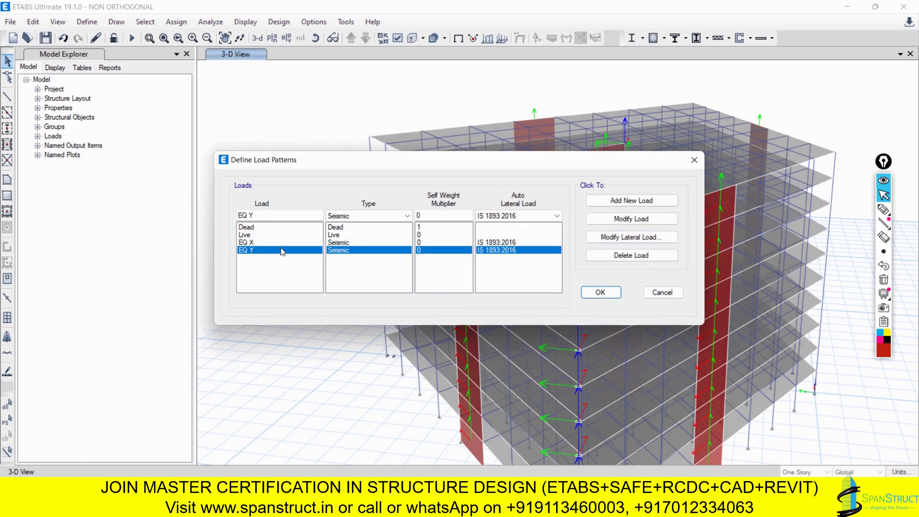
click(622, 237)
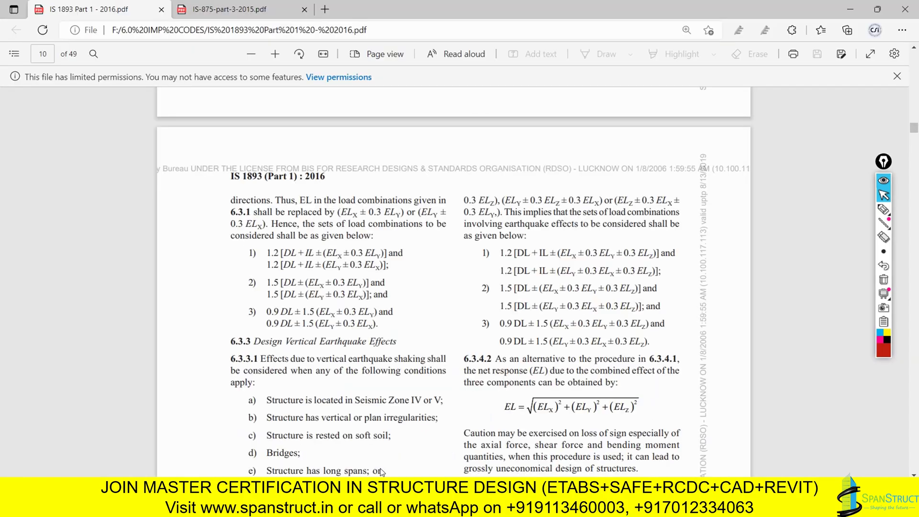
Reread clause 6.3.2.2 and the load combinations that follow it in the IS 1893 PDF
scroll(507, 226, up, 4)
scroll(507, 227, up, 3)
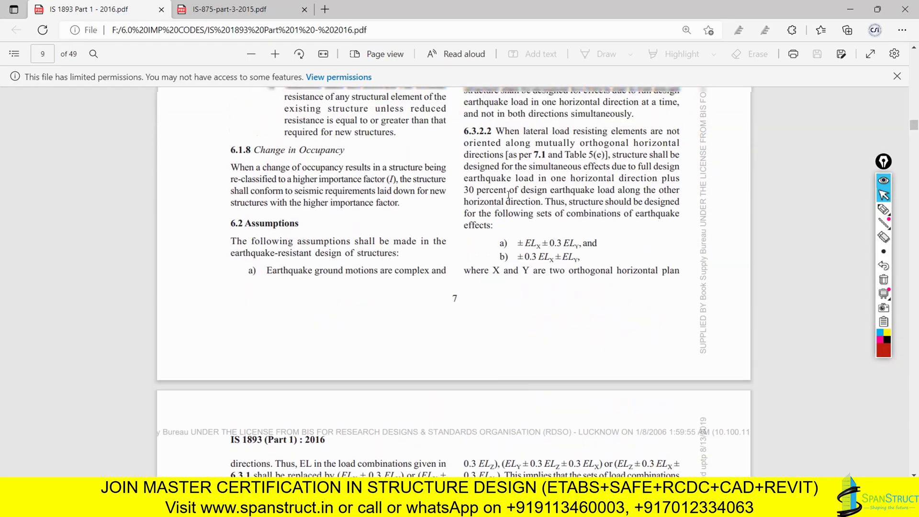
scroll(434, 265, down, 6)
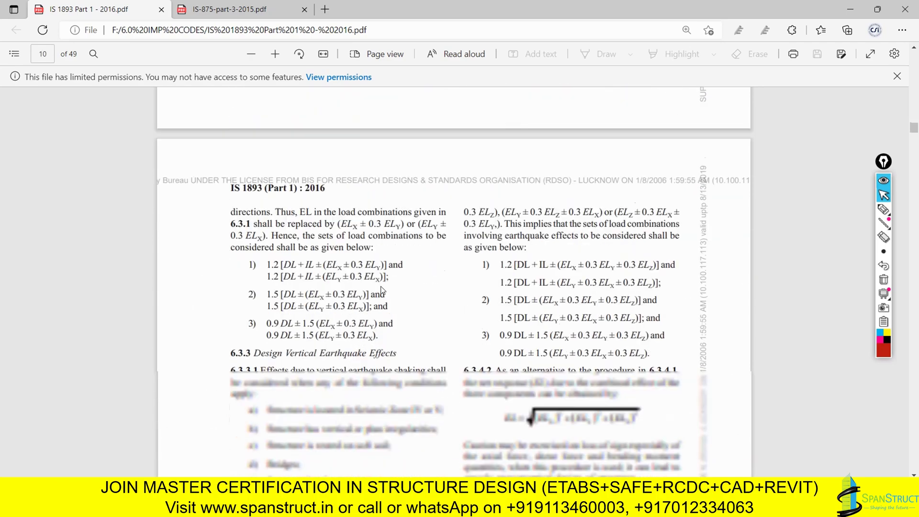